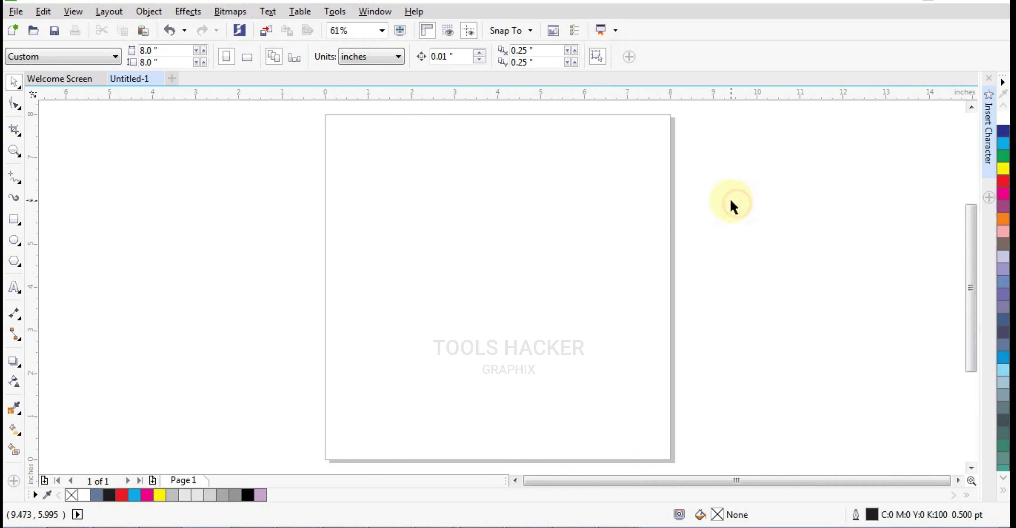
Draw a circle around the page centre with the Ellipse tool
{"action": "left_click", "coordinate": [14, 240]}
{"action": "left_click_drag", "start_coordinate": [495, 281], "coordinate": [558, 351]}
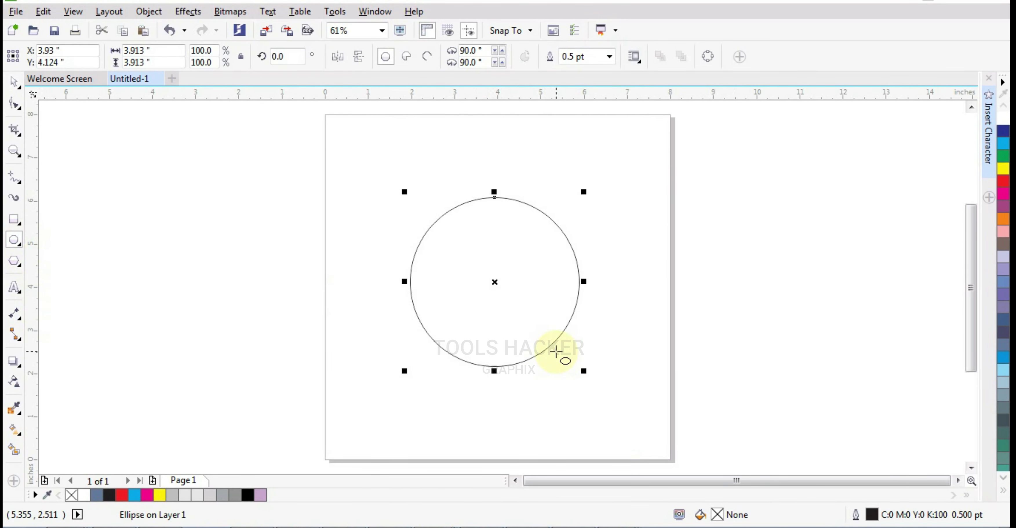
{"action": "left_click", "coordinate": [13, 85]}
{"action": "left_click", "coordinate": [475, 297]}
Make a larger and a smaller scaled copy, forming three concentric circles
{"action": "mouse_move", "coordinate": [586, 376]}
{"action": "left_mouse_down"}
{"action": "mouse_move", "coordinate": [596, 386]}
{"action": "mouse_move", "coordinate": [586, 377]}
{"action": "left_mouse_up"}
{"action": "left_click", "coordinate": [634, 307]}
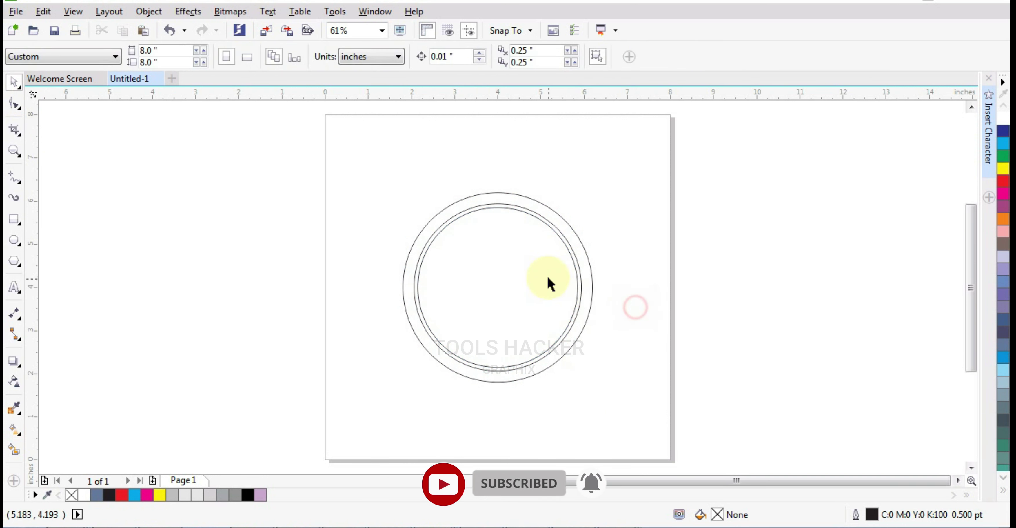
{"action": "left_click", "coordinate": [532, 199]}
{"action": "left_click_drag", "start_coordinate": [603, 149], "coordinate": [377, 395]}
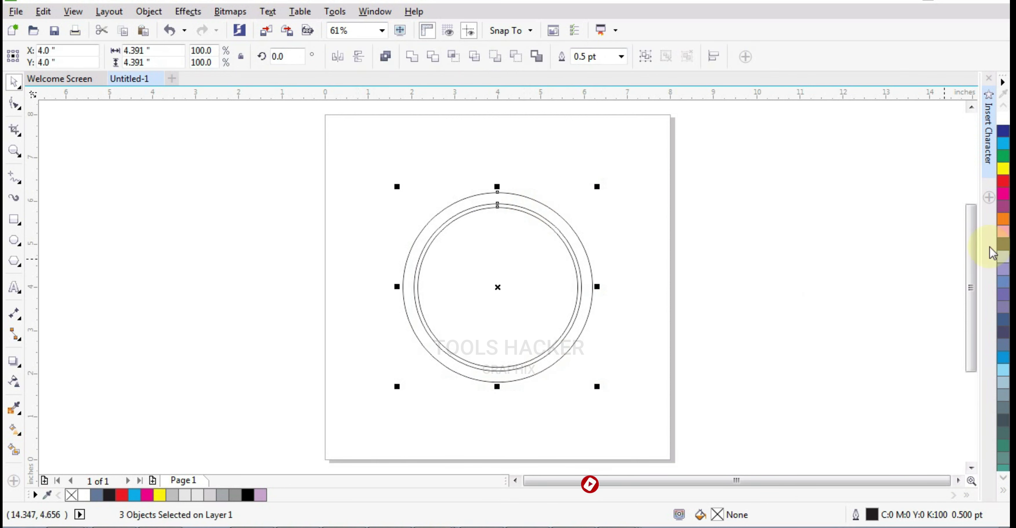
{"action": "left_click", "coordinate": [926, 464]}
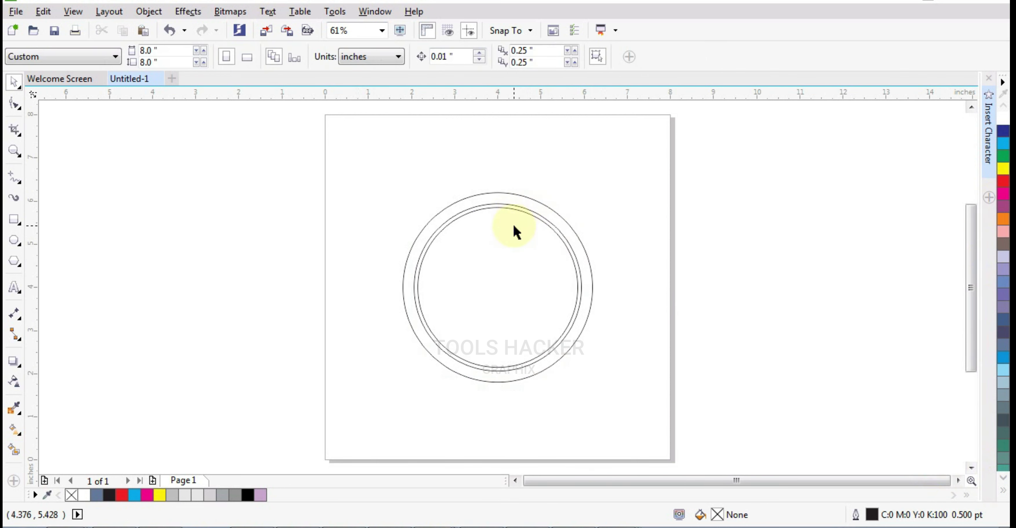
Fill the innermost circle with solid black
{"action": "left_click", "coordinate": [577, 290]}
{"action": "left_click", "coordinate": [1003, 489]}
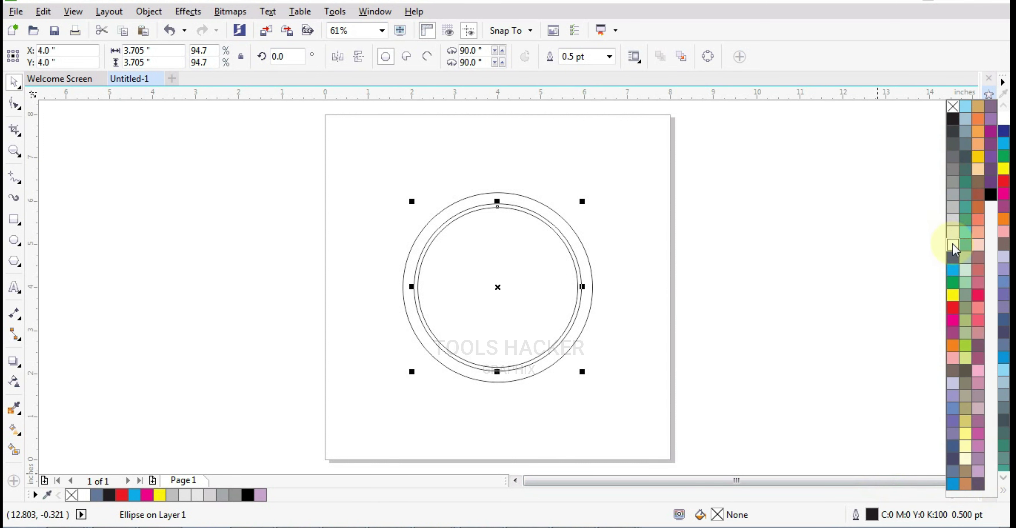
{"action": "left_click", "coordinate": [990, 193]}
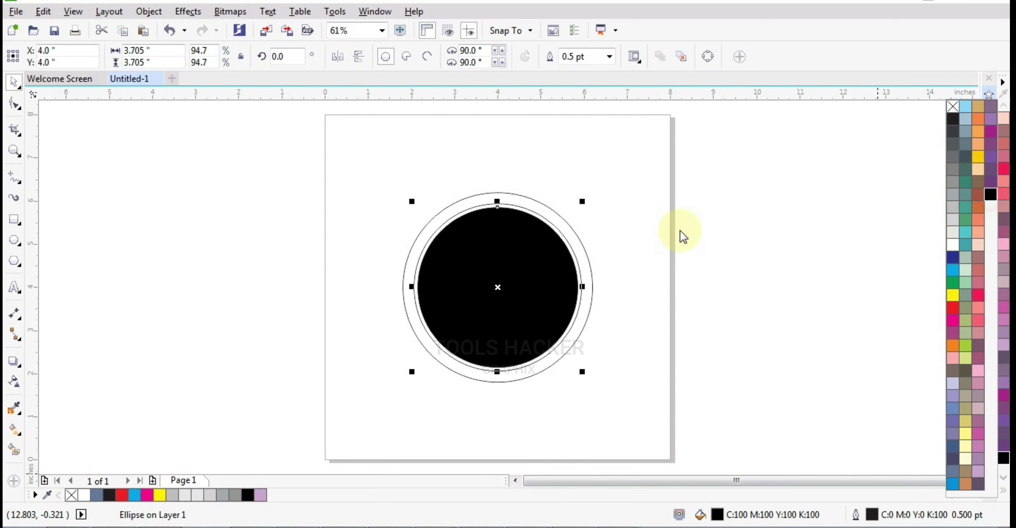
{"action": "left_click", "coordinate": [681, 233]}
Remove the outlines from all three circles, leaving a solid black disc
{"action": "left_click", "coordinate": [498, 211]}
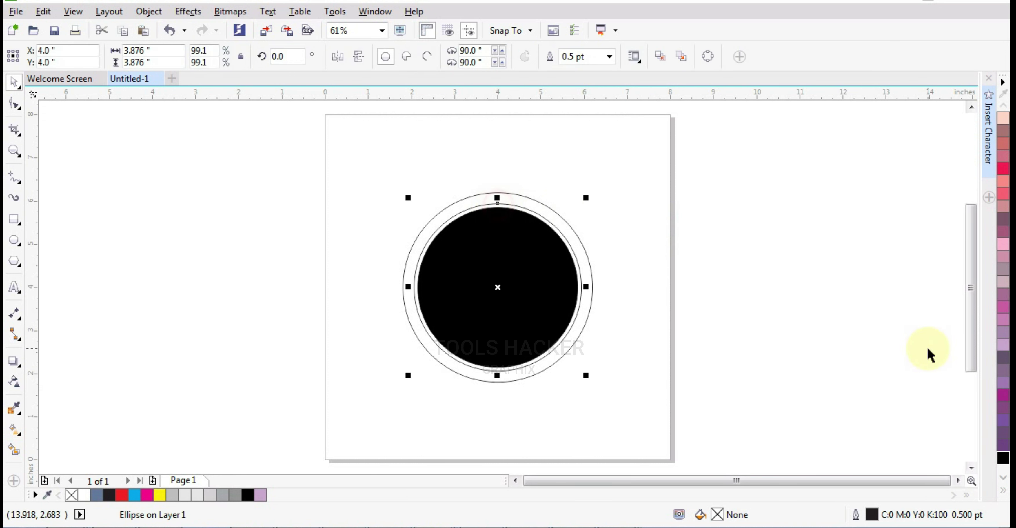
{"action": "left_click_drag", "start_coordinate": [674, 186], "coordinate": [505, 288]}
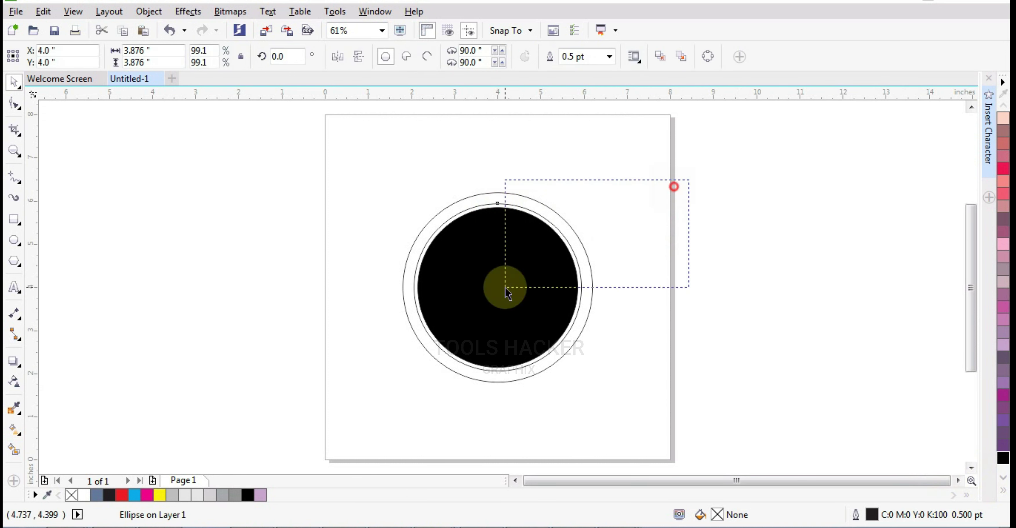
{"action": "left_click", "coordinate": [1003, 491]}
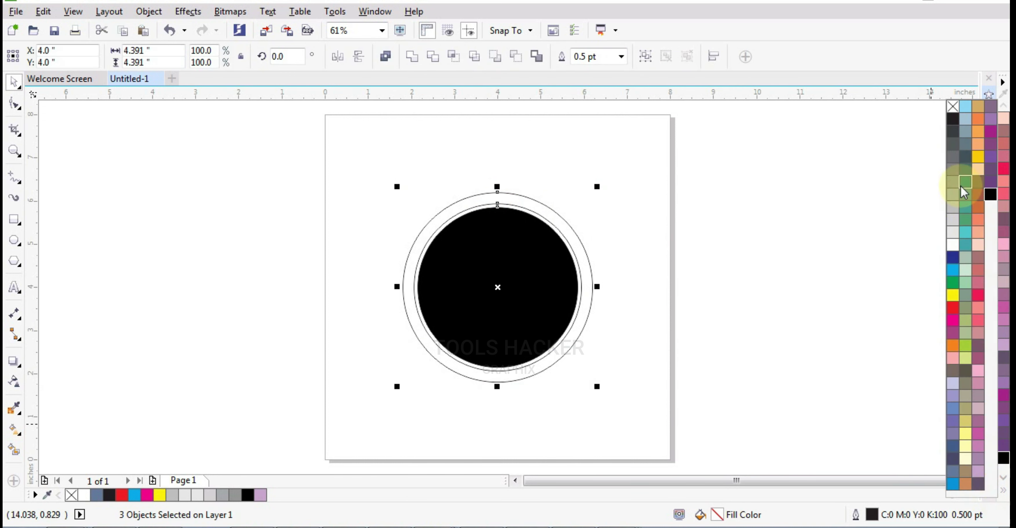
{"action": "right_click", "coordinate": [951, 104]}
{"action": "left_click", "coordinate": [613, 212]}
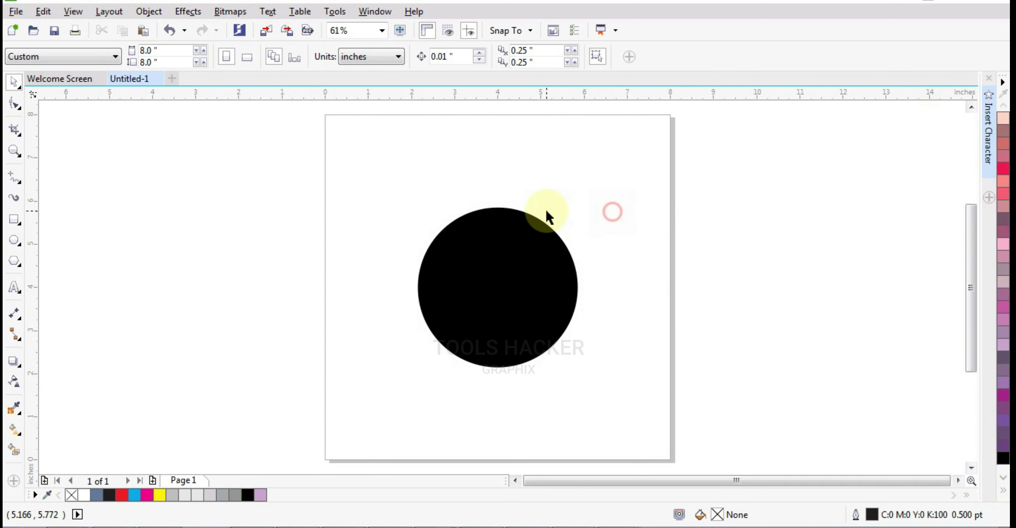
{"action": "left_click", "coordinate": [517, 211]}
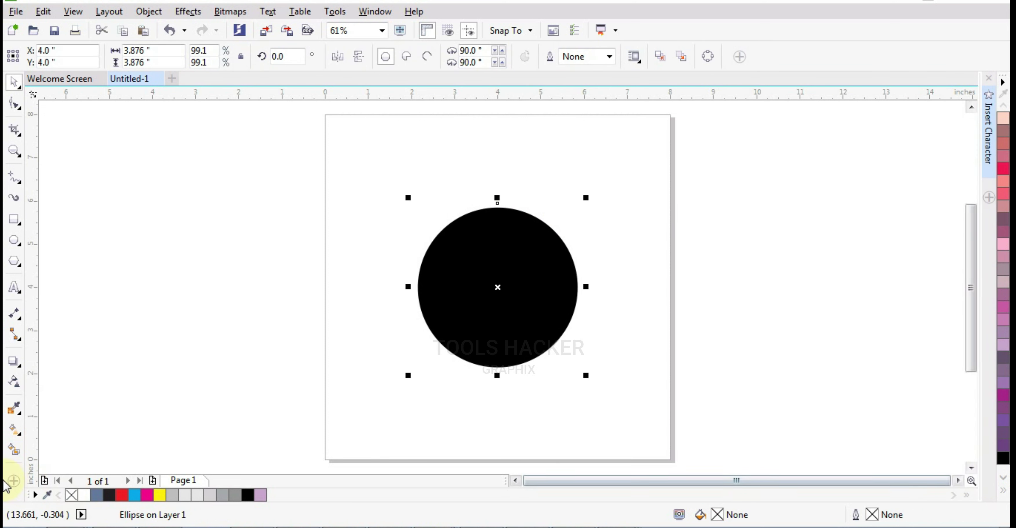
Give the surrounding circle a vertical linear gradient from black at top to grey at bottom
{"action": "left_click", "coordinate": [18, 434]}
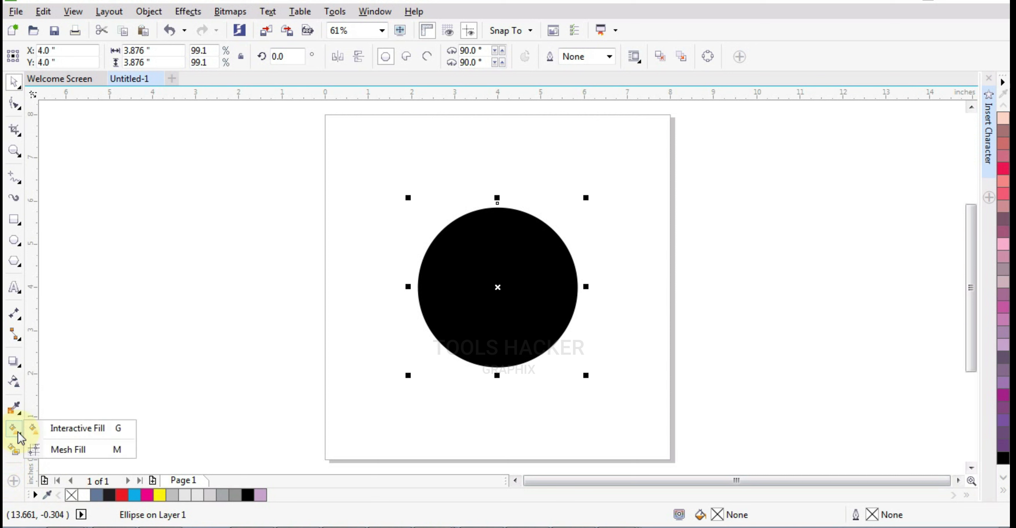
{"action": "left_click", "coordinate": [53, 430]}
{"action": "left_click_drag", "start_coordinate": [493, 192], "coordinate": [492, 370]}
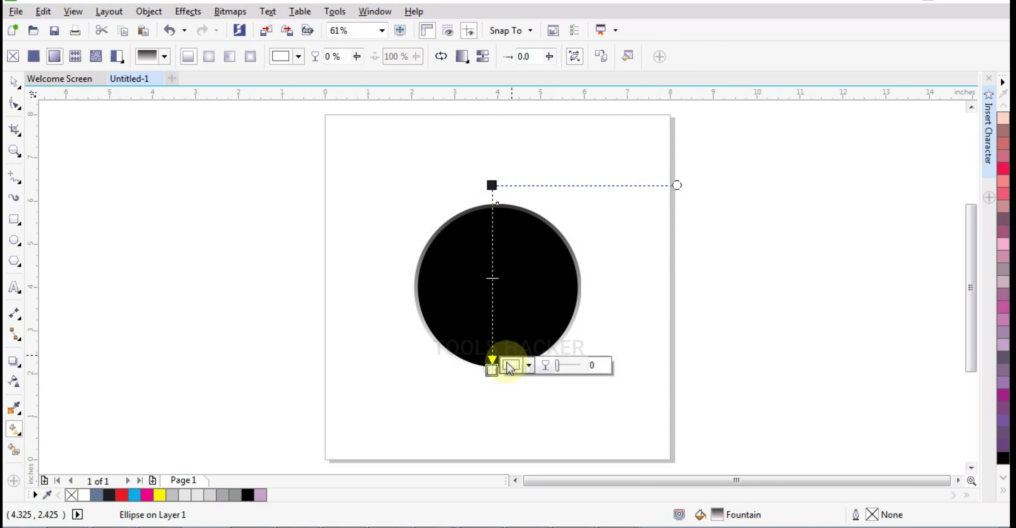
{"action": "left_click", "coordinate": [530, 366]}
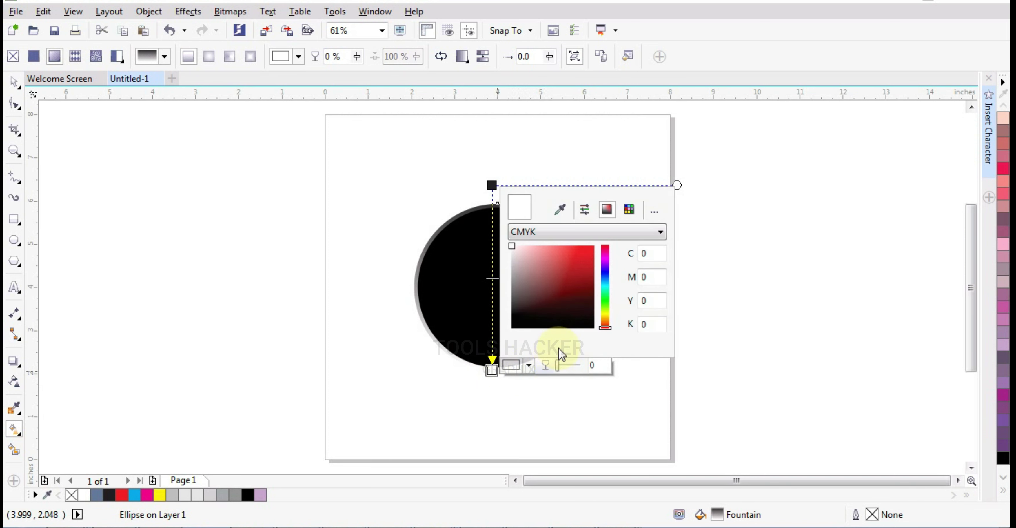
{"action": "left_click", "coordinate": [479, 189]}
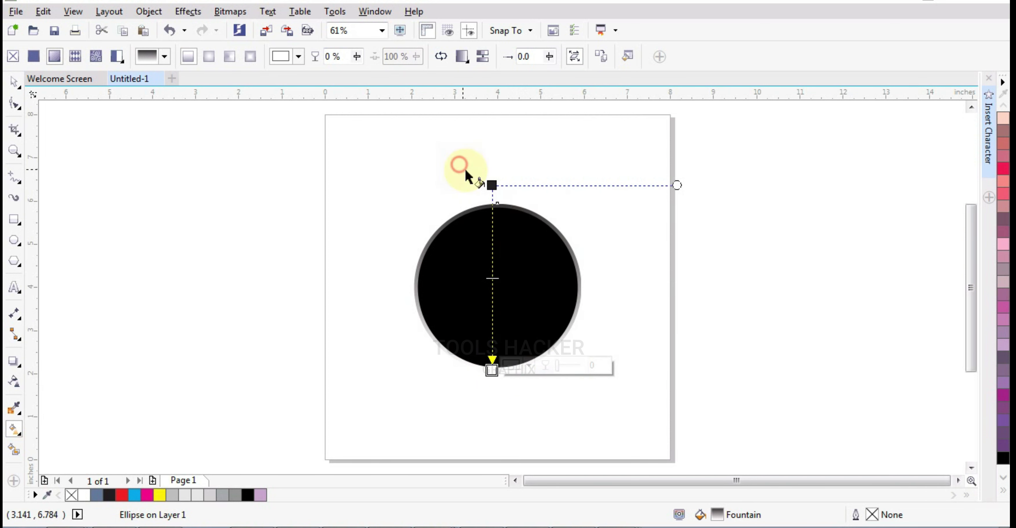
{"action": "left_click", "coordinate": [1001, 490]}
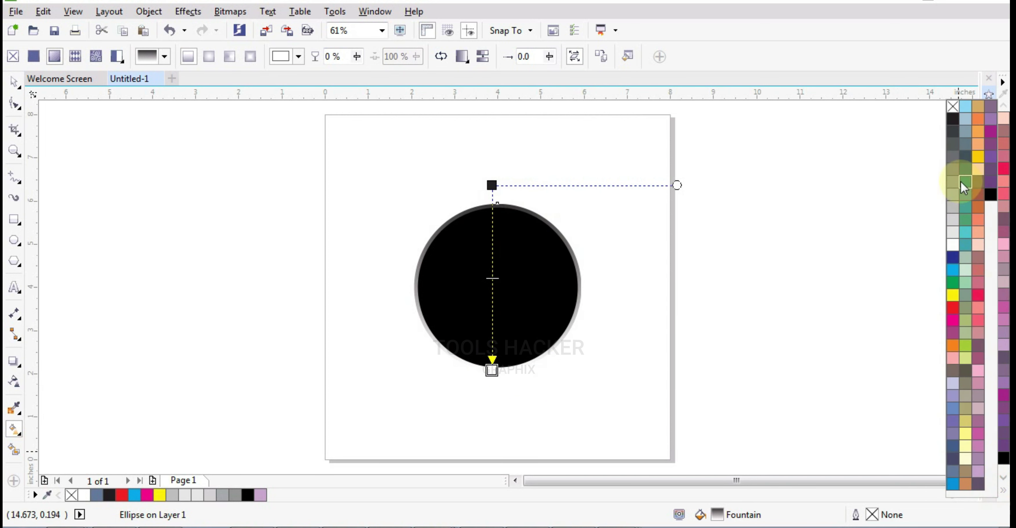
{"action": "left_click", "coordinate": [952, 194]}
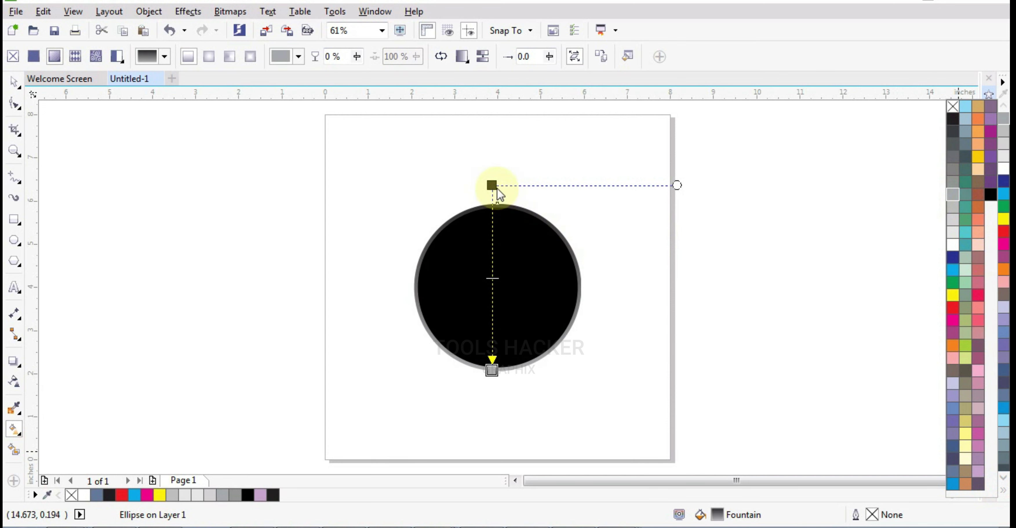
Make the top gradient stop grey, reposition both stops and set the midpoint to 45%
{"action": "left_click", "coordinate": [492, 185]}
{"action": "left_click_drag", "start_coordinate": [492, 184], "coordinate": [492, 174]}
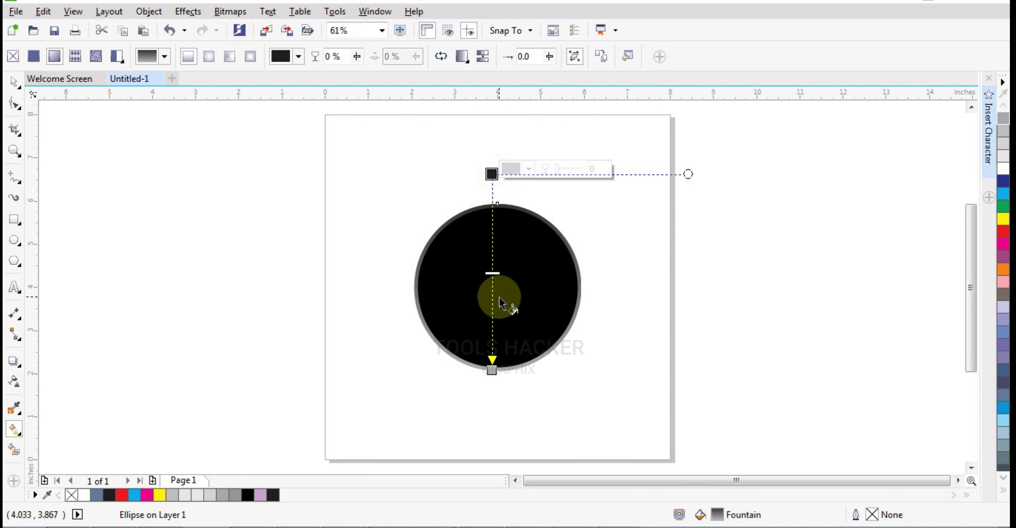
{"action": "left_click", "coordinate": [1002, 118]}
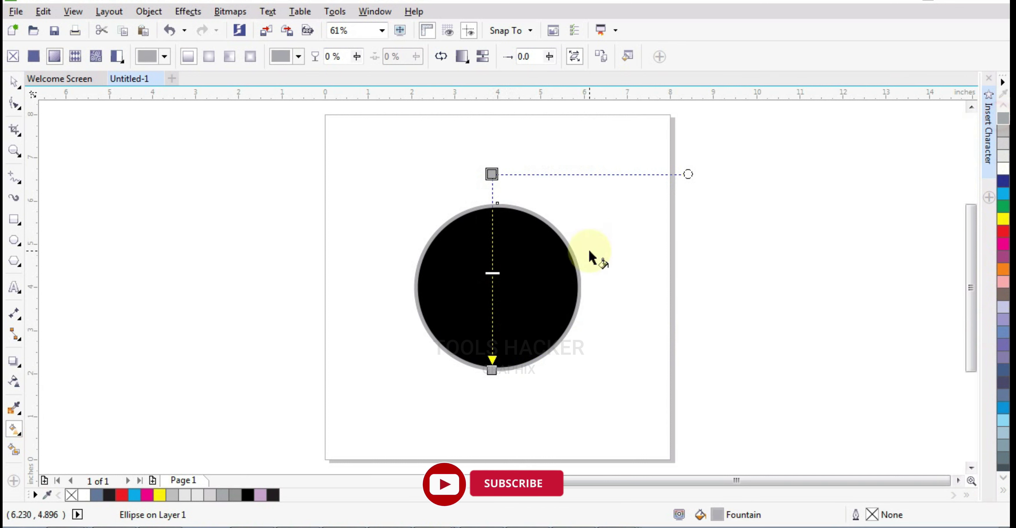
{"action": "left_click_drag", "start_coordinate": [491, 370], "coordinate": [497, 380]}
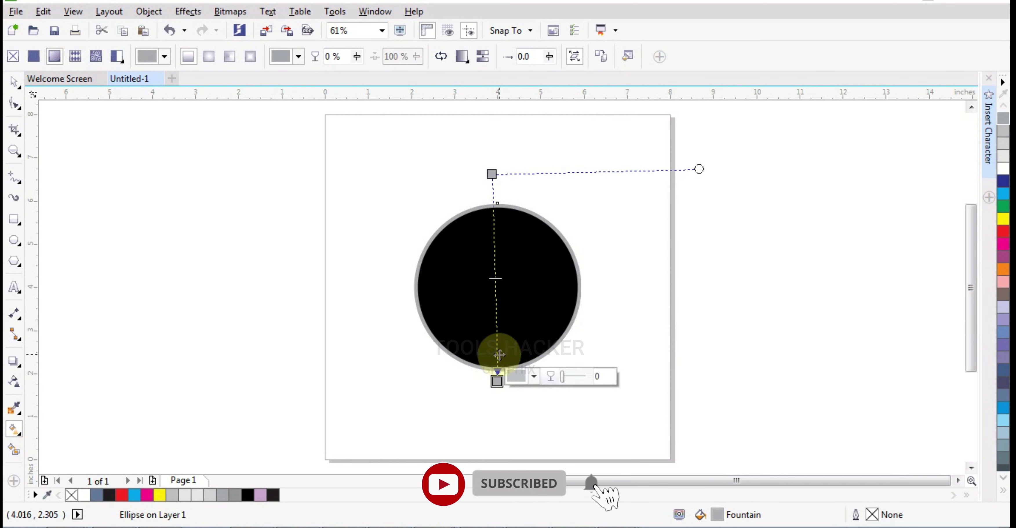
{"action": "left_click_drag", "start_coordinate": [492, 174], "coordinate": [497, 203]}
{"action": "left_click_drag", "start_coordinate": [497, 289], "coordinate": [496, 283]}
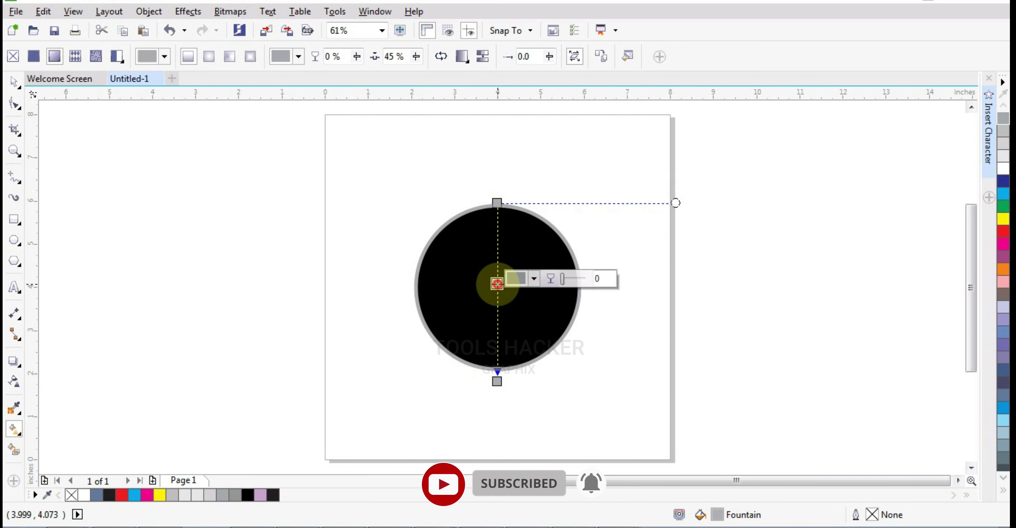
{"action": "left_click", "coordinate": [543, 296]}
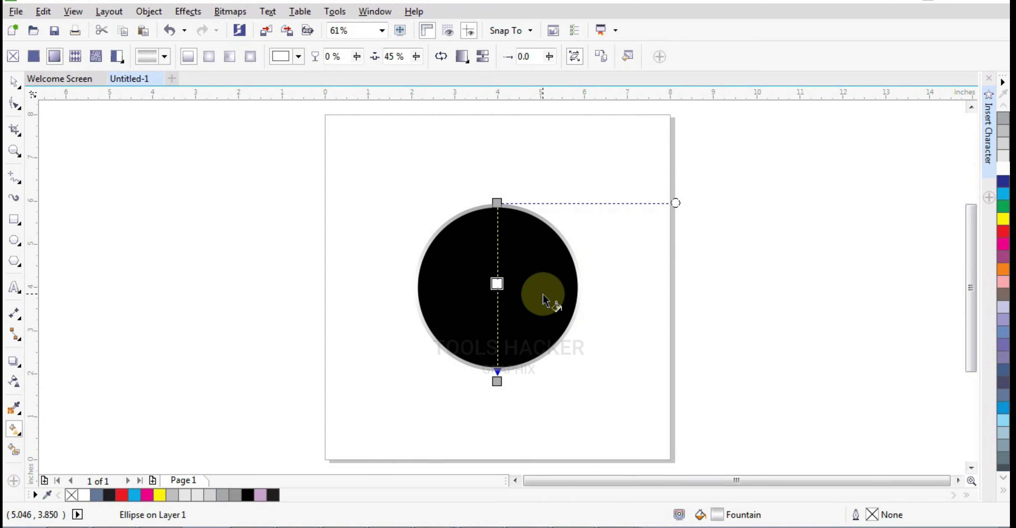
{"action": "left_click", "coordinate": [15, 83]}
{"action": "left_click", "coordinate": [495, 199]}
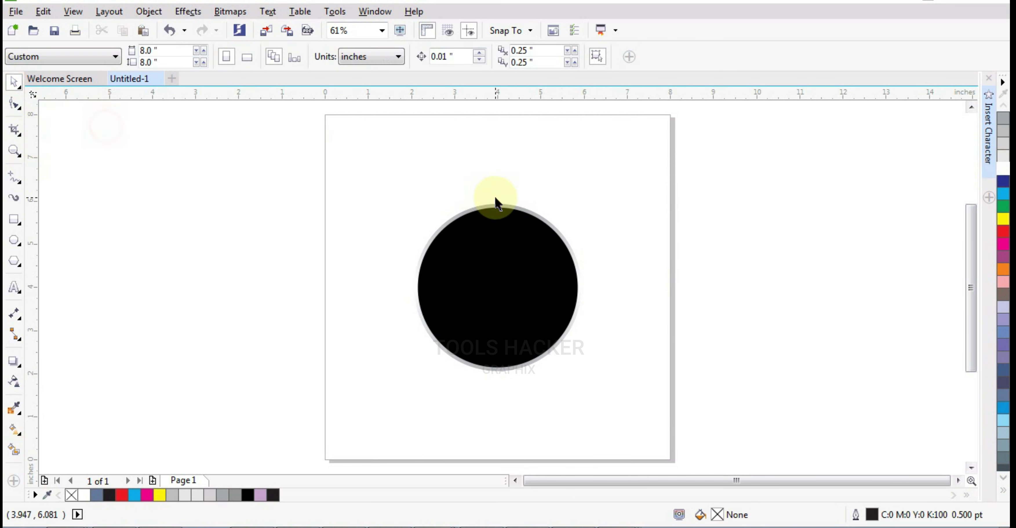
Scale the grey gradient ring to 112.2% (4.391 in) and rotate it 90°
{"action": "left_click", "coordinate": [497, 209]}
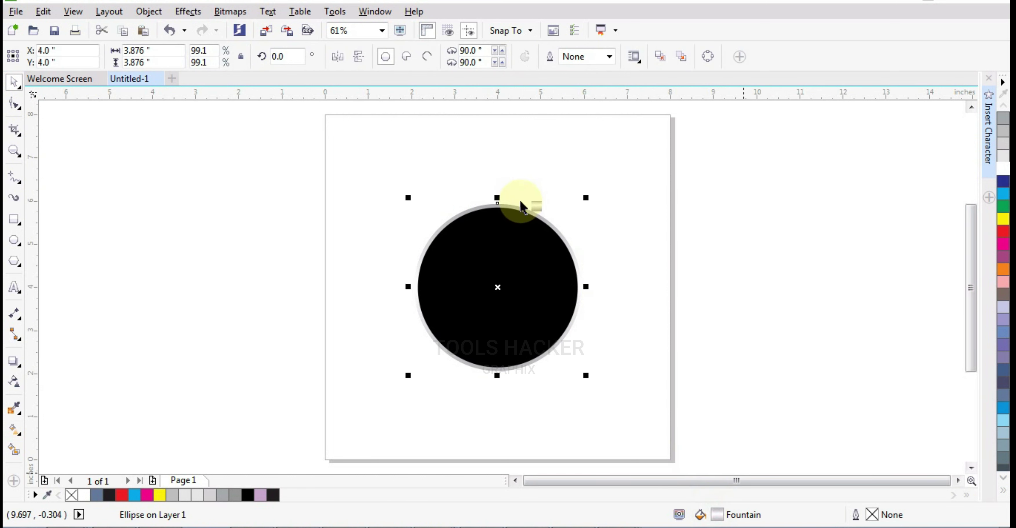
{"action": "left_click_drag", "start_coordinate": [521, 205], "coordinate": [537, 205]}
{"action": "left_click", "coordinate": [657, 231]}
{"action": "left_click", "coordinate": [535, 209]}
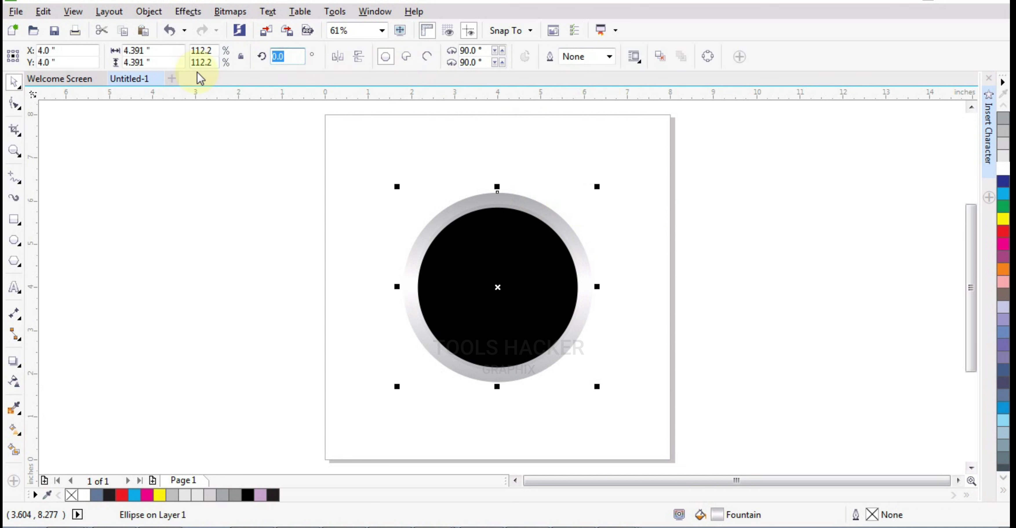
{"action": "type", "text": "90"}
{"action": "key", "text": "Return"}
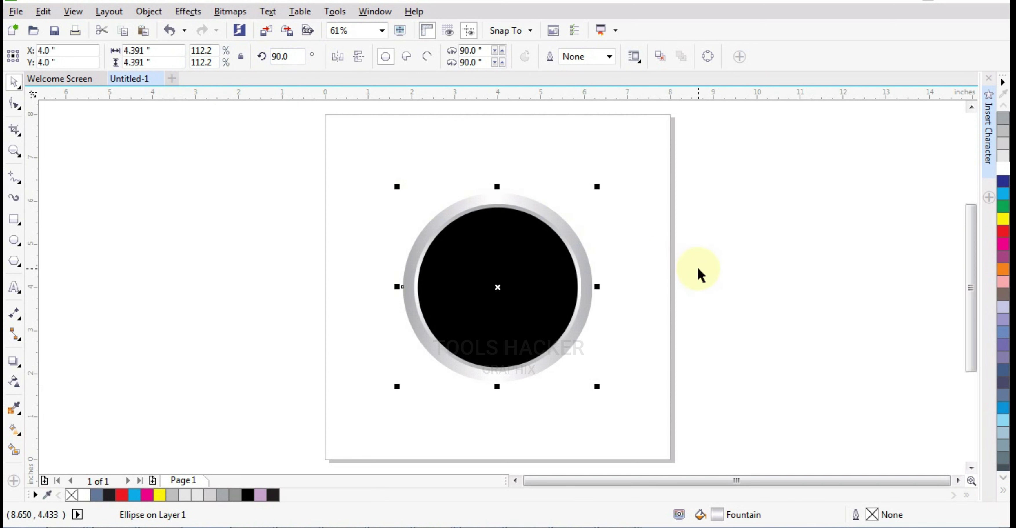
{"action": "left_click", "coordinate": [693, 273]}
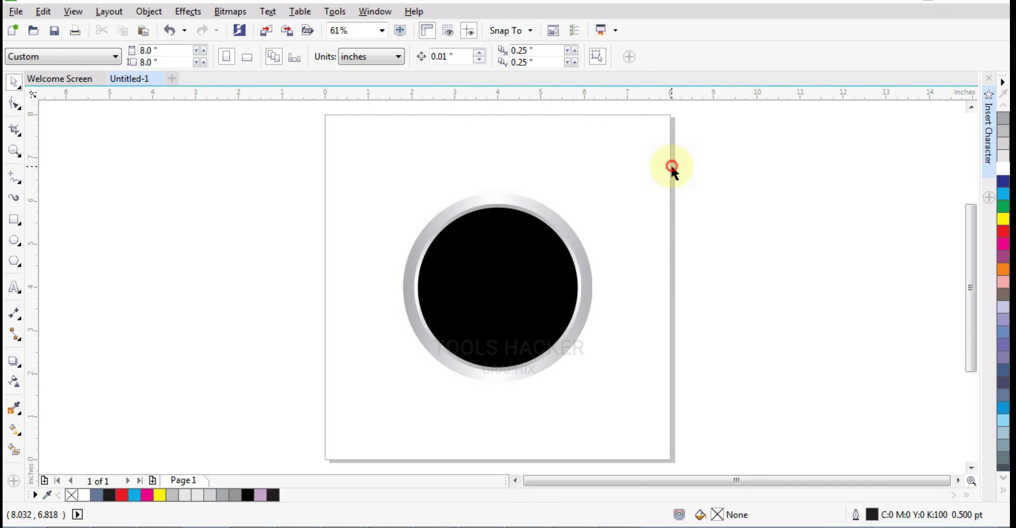
Shrink a copy of the black circle into a white oval squashed to 70% height
{"action": "left_click", "coordinate": [494, 281]}
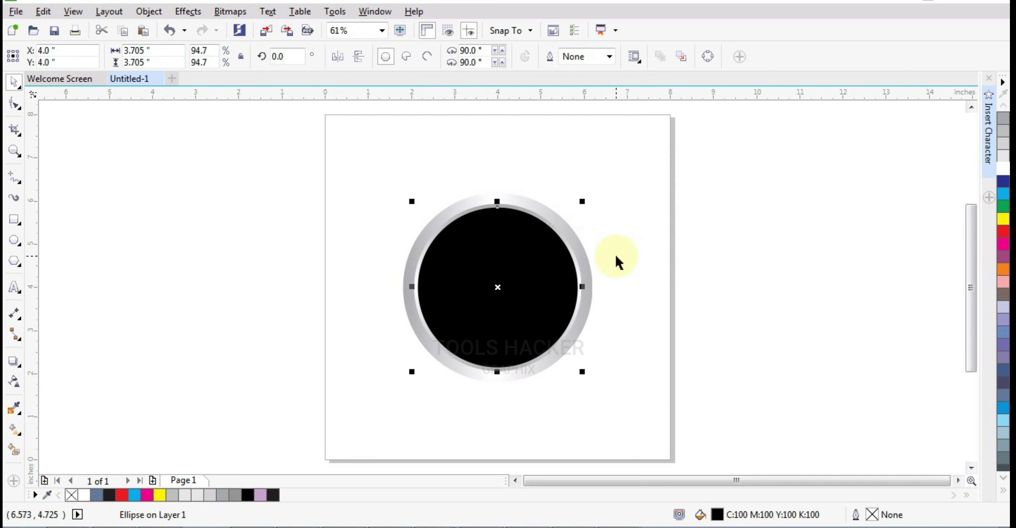
{"action": "left_click", "coordinate": [670, 256]}
{"action": "left_click", "coordinate": [557, 285]}
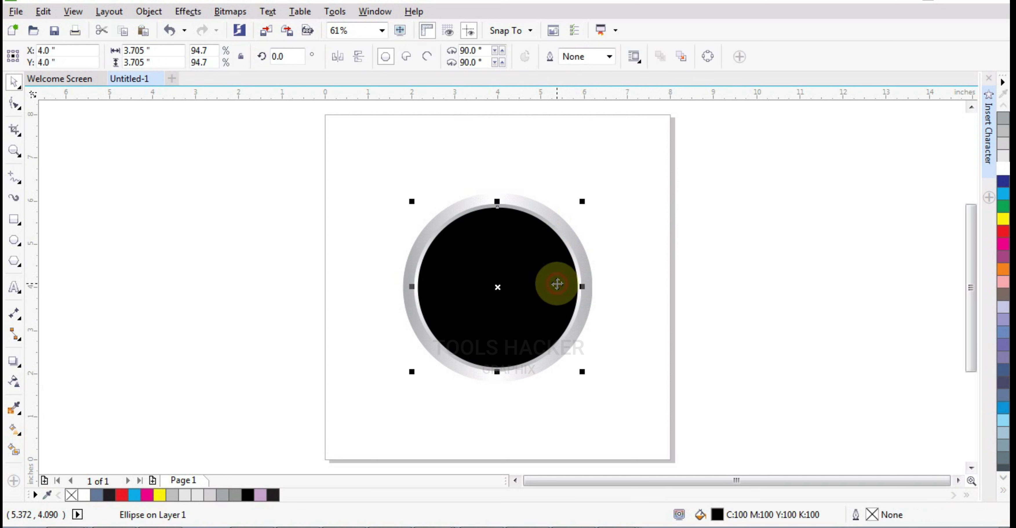
{"action": "left_click", "coordinate": [668, 249]}
{"action": "left_click", "coordinate": [585, 280]}
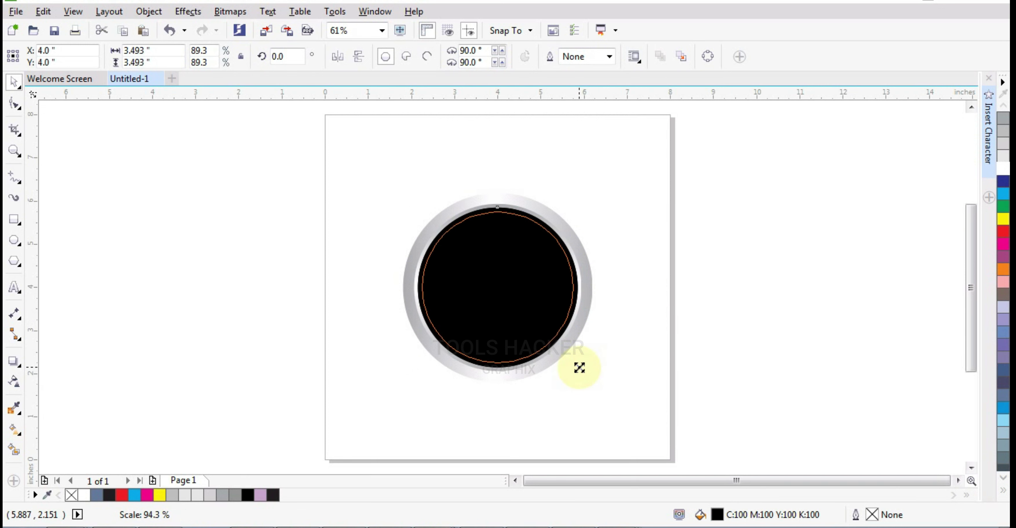
{"action": "left_click_drag", "start_coordinate": [582, 372], "coordinate": [578, 367]}
{"action": "left_click_drag", "start_coordinate": [498, 366], "coordinate": [497, 334]}
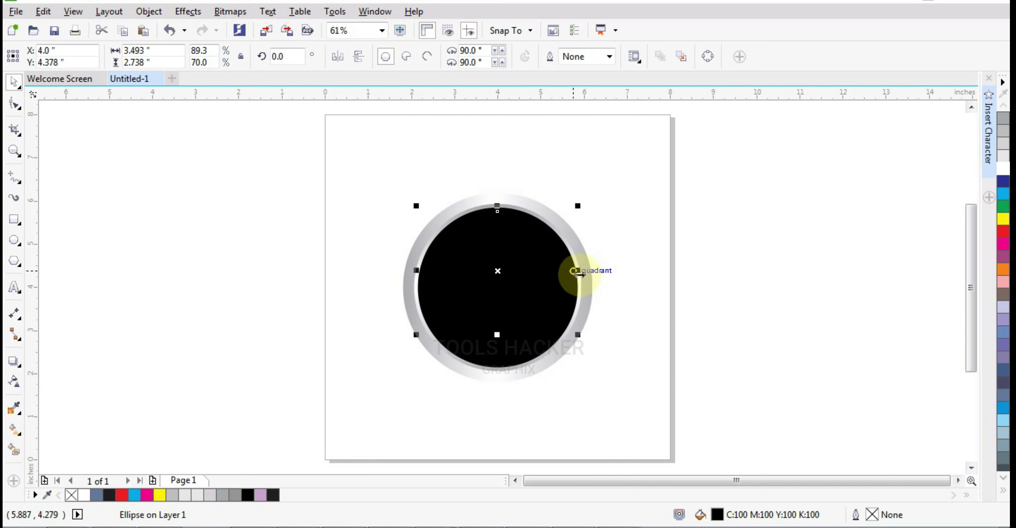
{"action": "left_click_drag", "start_coordinate": [581, 271], "coordinate": [567, 273]}
{"action": "left_click", "coordinate": [1002, 173]}
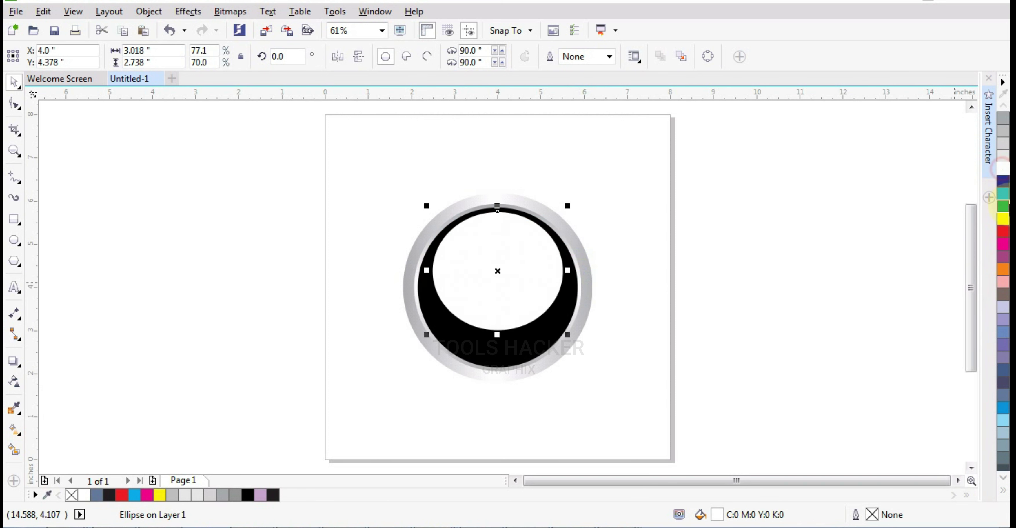
Give the white oval a linear transparency fading from opaque top to transparent bottom
{"action": "left_click", "coordinate": [1001, 488]}
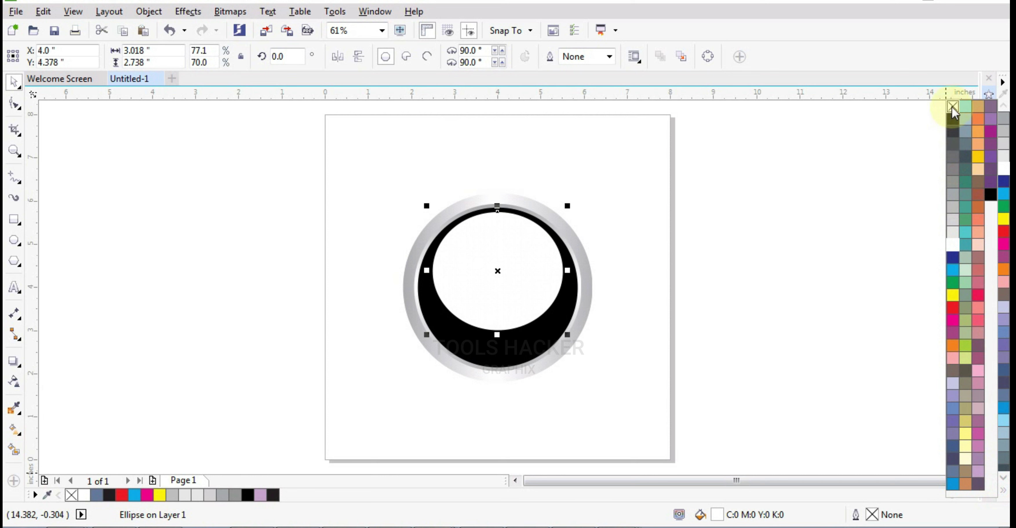
{"action": "left_click", "coordinate": [14, 382]}
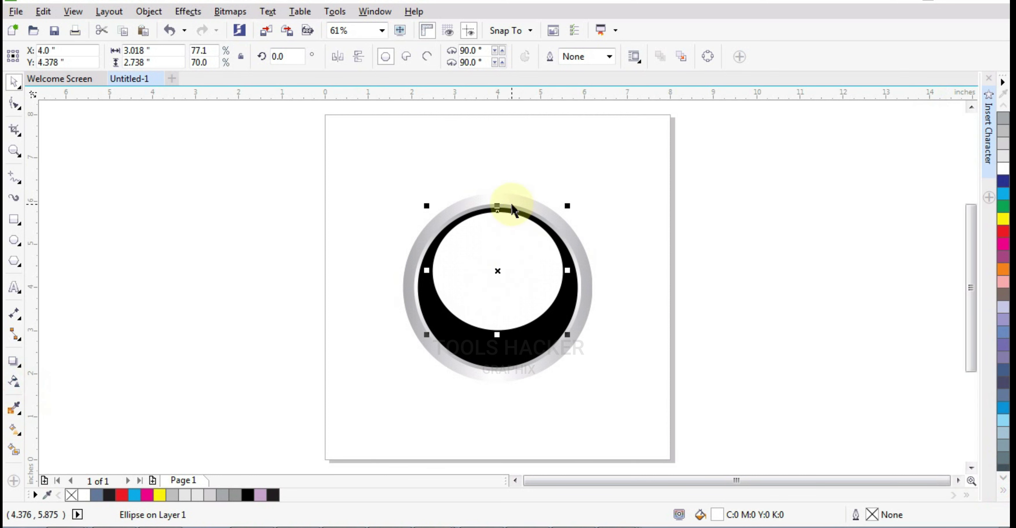
{"action": "left_click", "coordinate": [17, 383]}
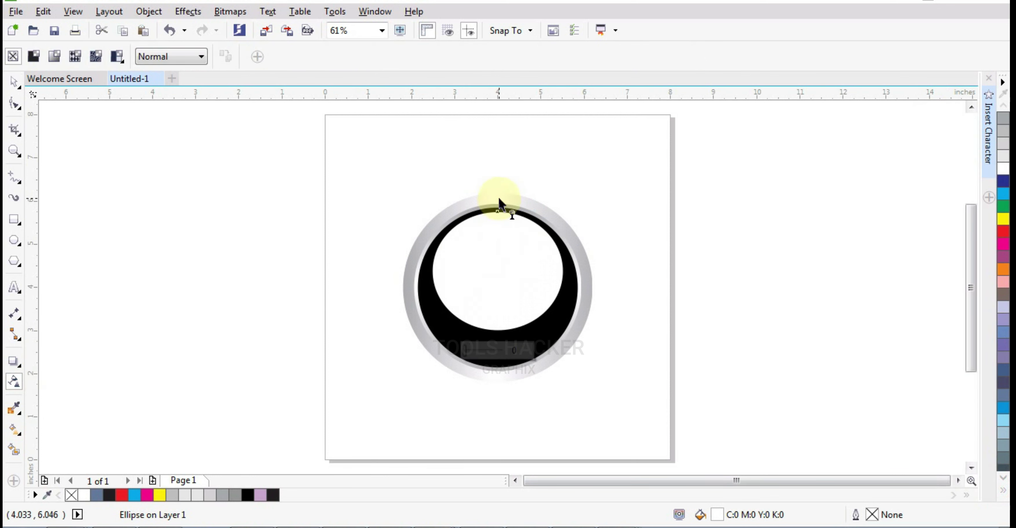
{"action": "left_click_drag", "start_coordinate": [497, 192], "coordinate": [497, 328]}
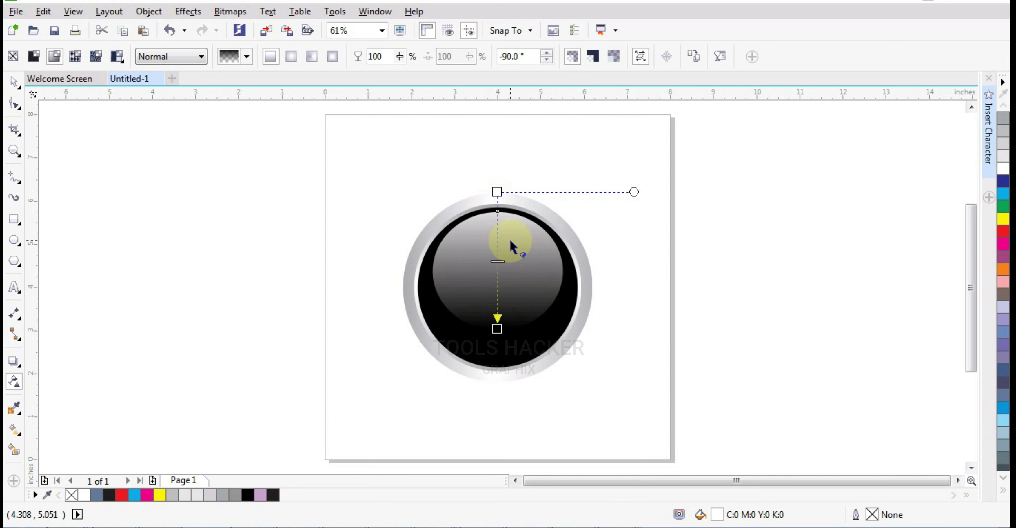
{"action": "left_click_drag", "start_coordinate": [497, 192], "coordinate": [497, 183]}
{"action": "left_click_drag", "start_coordinate": [497, 257], "coordinate": [497, 238]}
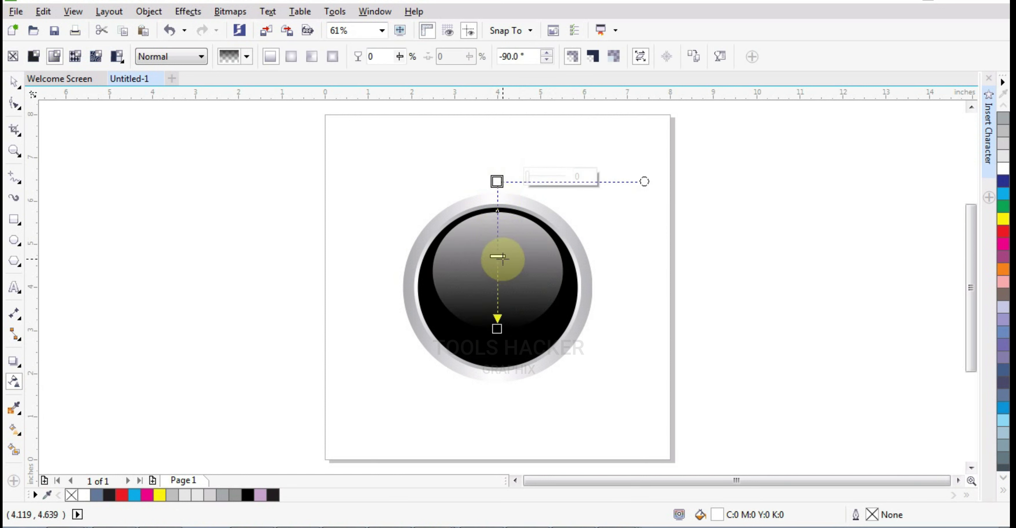
{"action": "left_click_drag", "start_coordinate": [497, 181], "coordinate": [497, 192]}
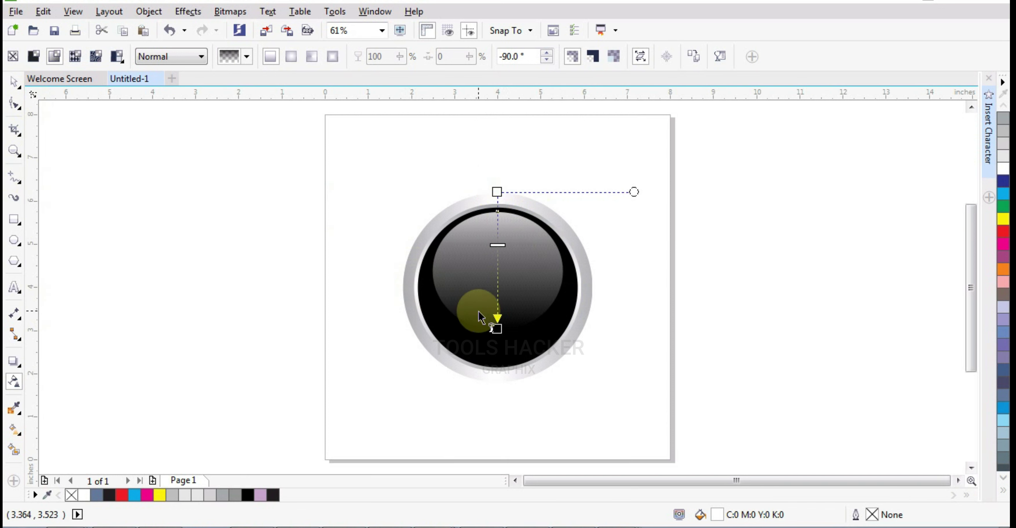
{"action": "left_click_drag", "start_coordinate": [497, 329], "coordinate": [497, 317]}
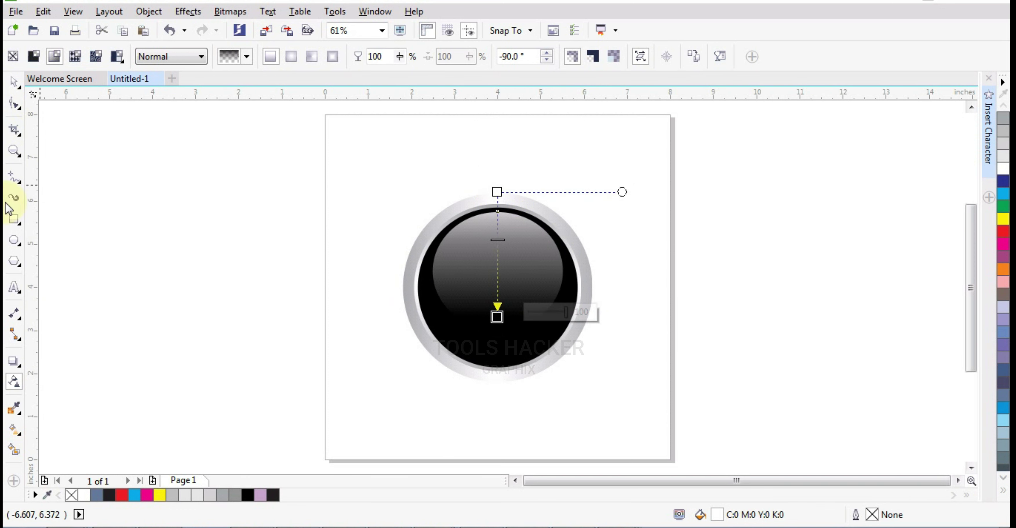
{"action": "left_click", "coordinate": [14, 85]}
{"action": "left_click", "coordinate": [695, 242]}
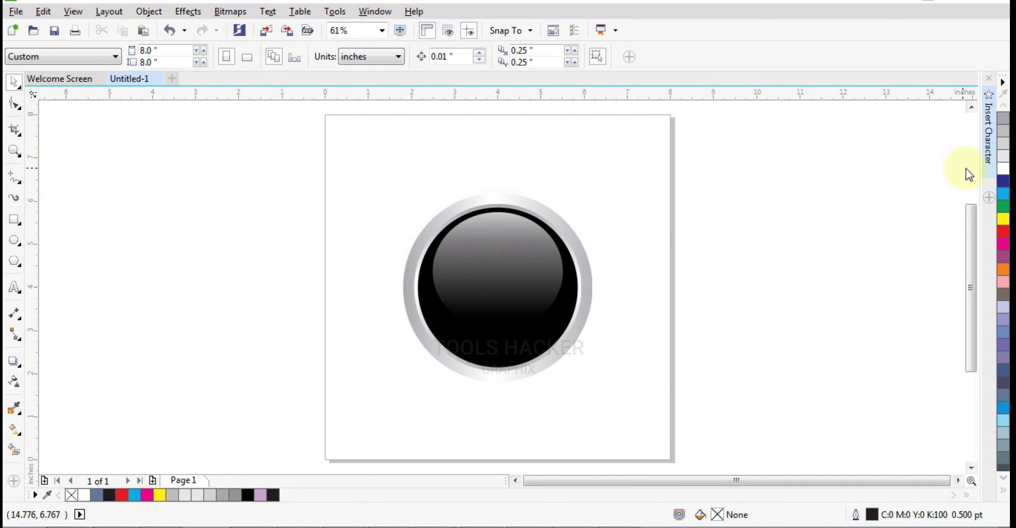
Place the Webdings spider glyph from the character browser onto the button's centre
{"action": "left_click", "coordinate": [987, 160]}
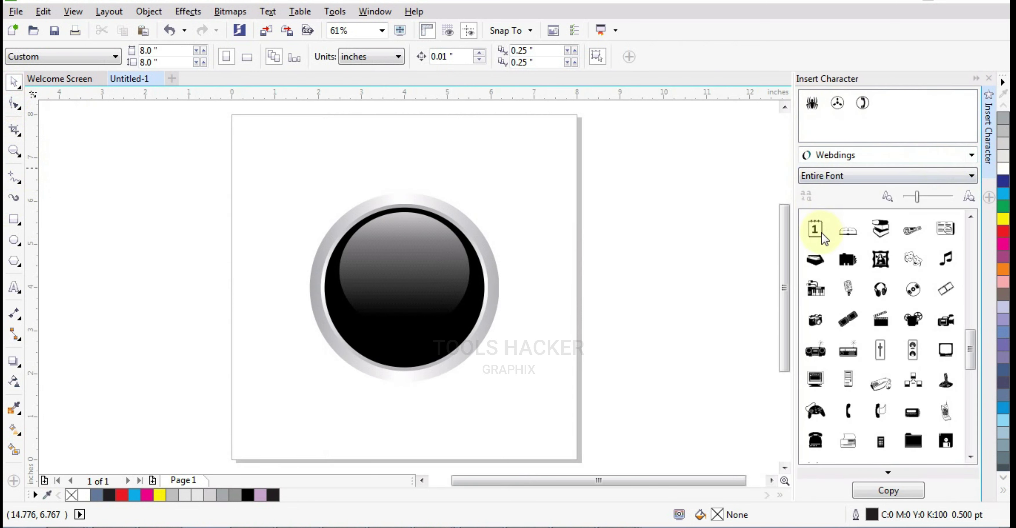
{"action": "scroll", "coordinate": [868, 252], "scroll_direction": "up", "scroll_amount": 5}
{"action": "scroll", "coordinate": [848, 296], "scroll_direction": "up", "scroll_amount": 5}
{"action": "scroll", "coordinate": [844, 294], "scroll_direction": "up", "scroll_amount": 5}
{"action": "scroll", "coordinate": [837, 286], "scroll_direction": "up", "scroll_amount": 5}
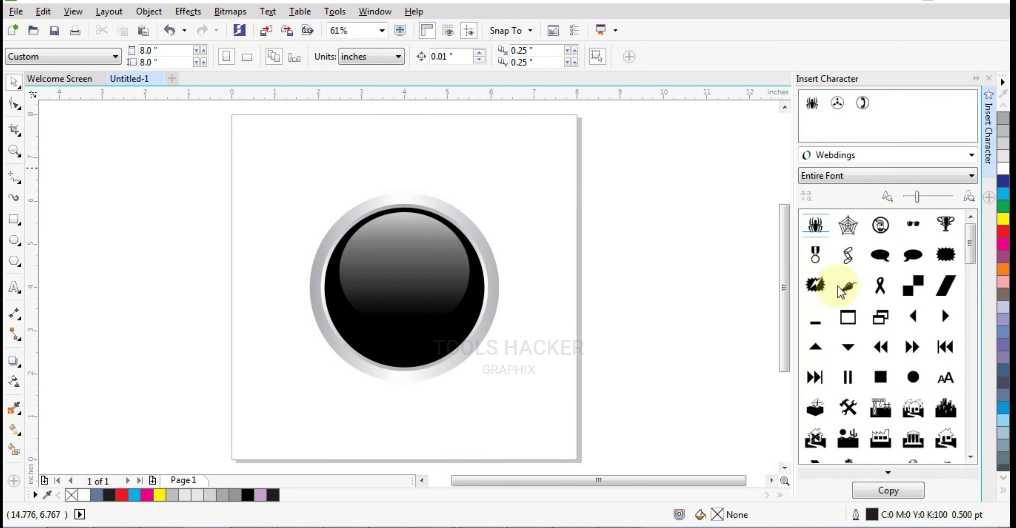
{"action": "left_click_drag", "start_coordinate": [815, 225], "coordinate": [421, 293]}
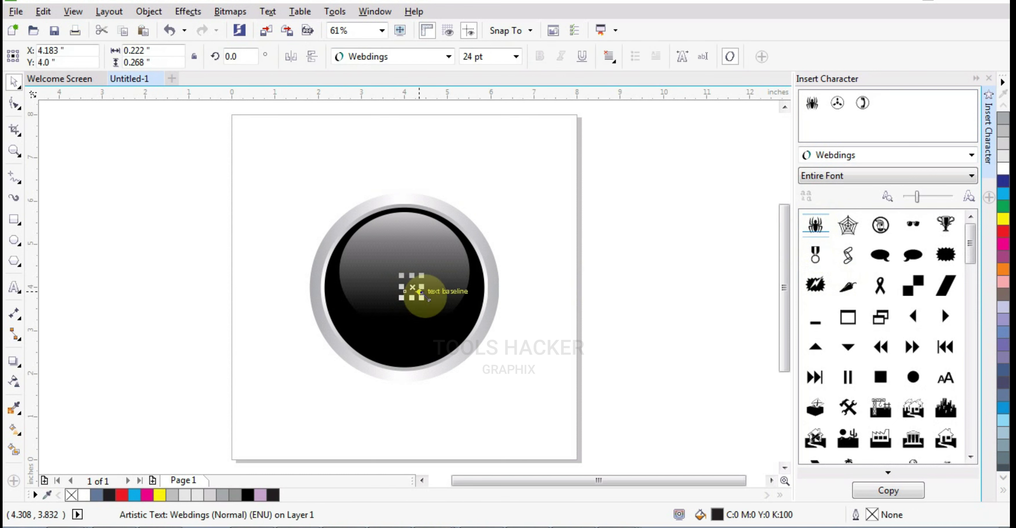
{"action": "left_click", "coordinate": [975, 78]}
{"action": "left_click", "coordinate": [696, 262]}
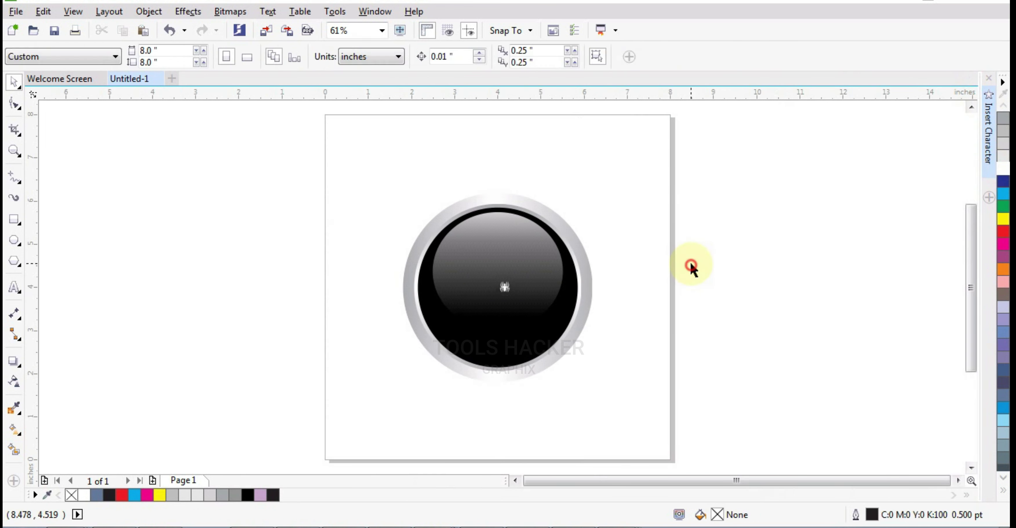
{"action": "mouse_move", "coordinate": [675, 229]}
{"action": "left_mouse_down"}
{"action": "mouse_move", "coordinate": [484, 316]}
{"action": "mouse_move", "coordinate": [569, 340]}
{"action": "left_mouse_up"}
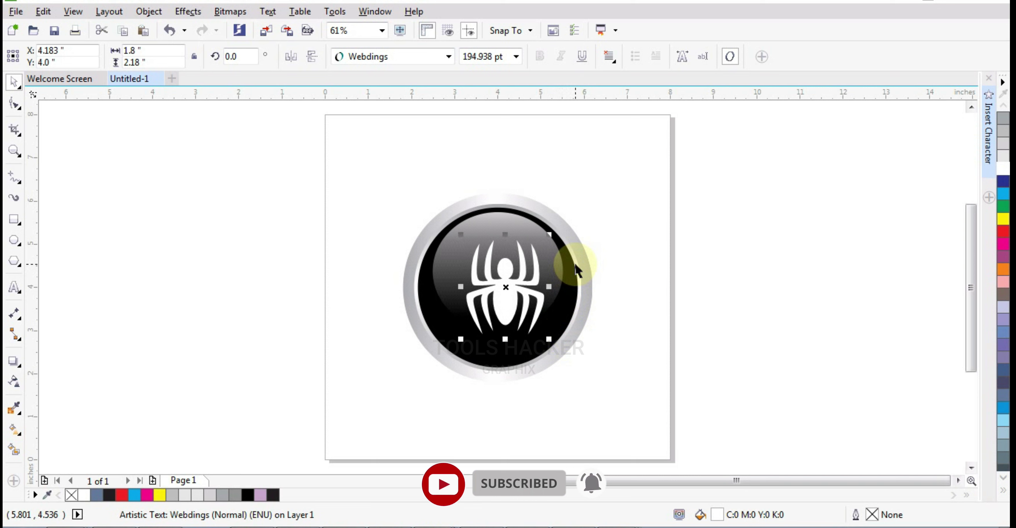
Centre the spider at X 4.0 in and give it a drop shadow (opacity 50, feather 15)
{"action": "left_click", "coordinate": [680, 284]}
{"action": "left_click_drag", "start_coordinate": [517, 290], "coordinate": [509, 290]}
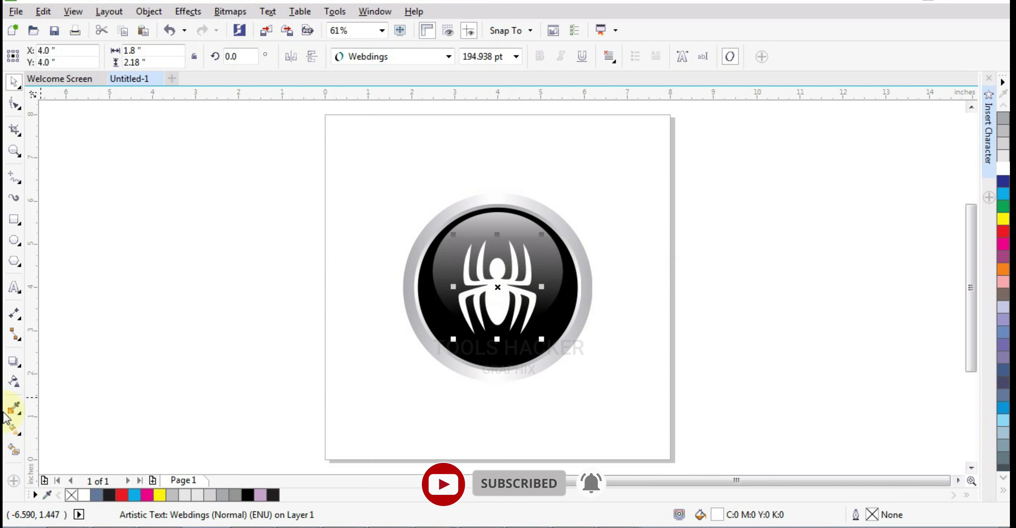
{"action": "left_click", "coordinate": [14, 385]}
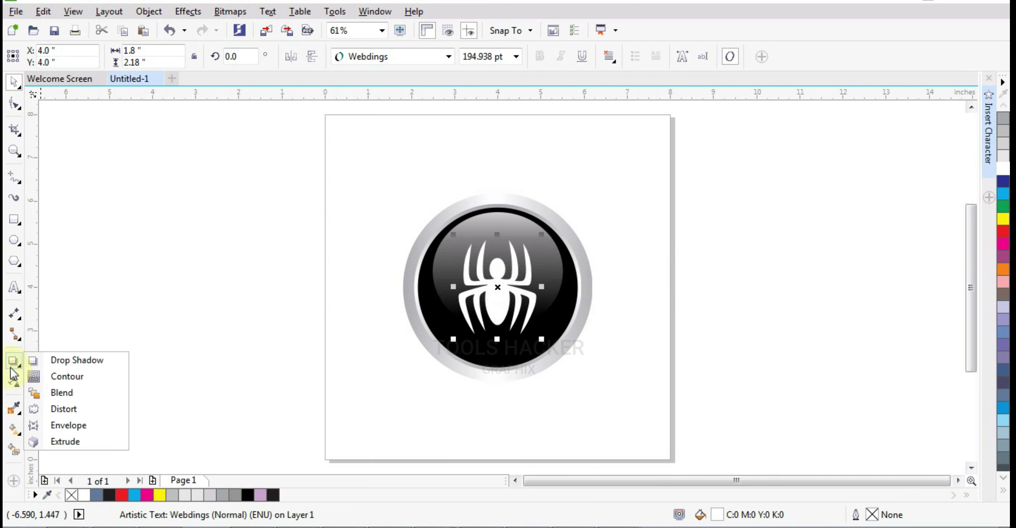
{"action": "left_click", "coordinate": [30, 360]}
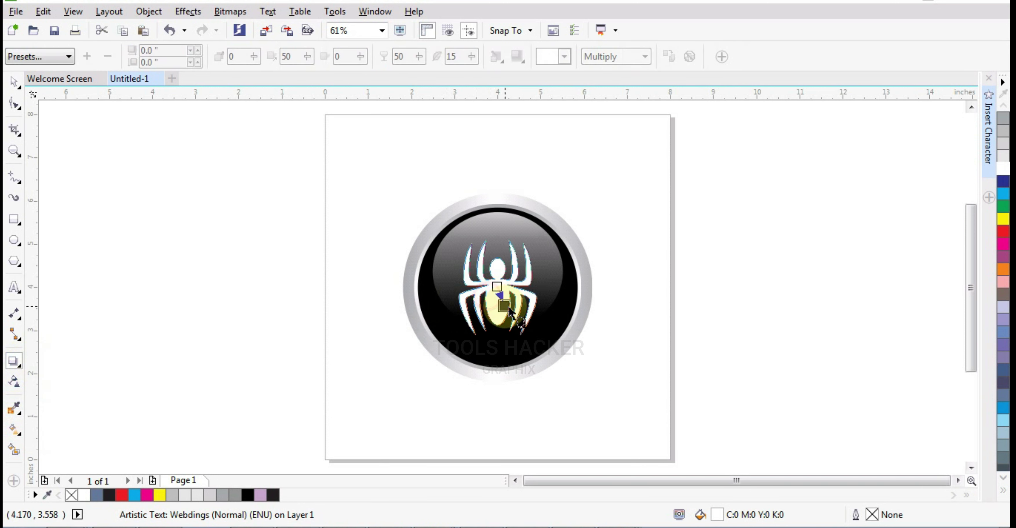
{"action": "left_click_drag", "start_coordinate": [481, 297], "coordinate": [503, 305]}
{"action": "left_click", "coordinate": [13, 82]}
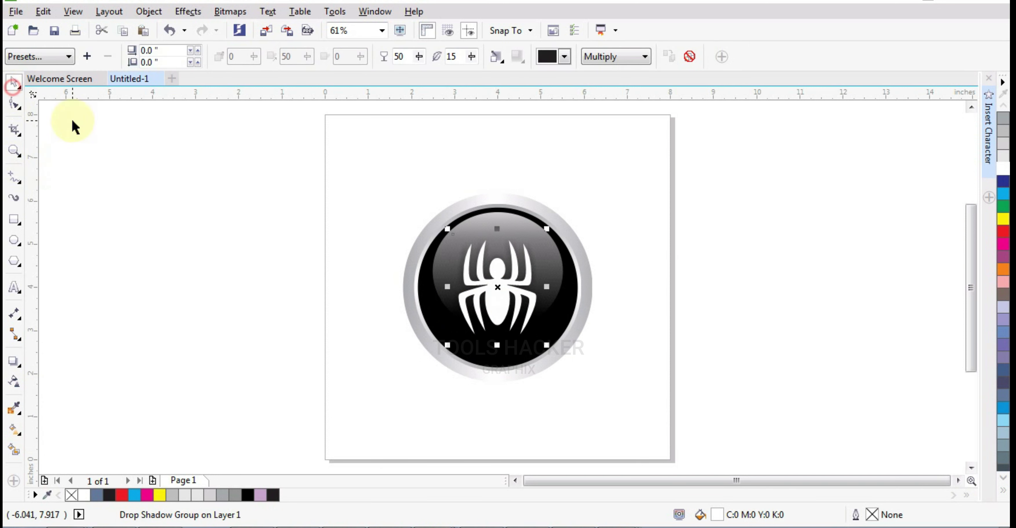
{"action": "left_click", "coordinate": [112, 132]}
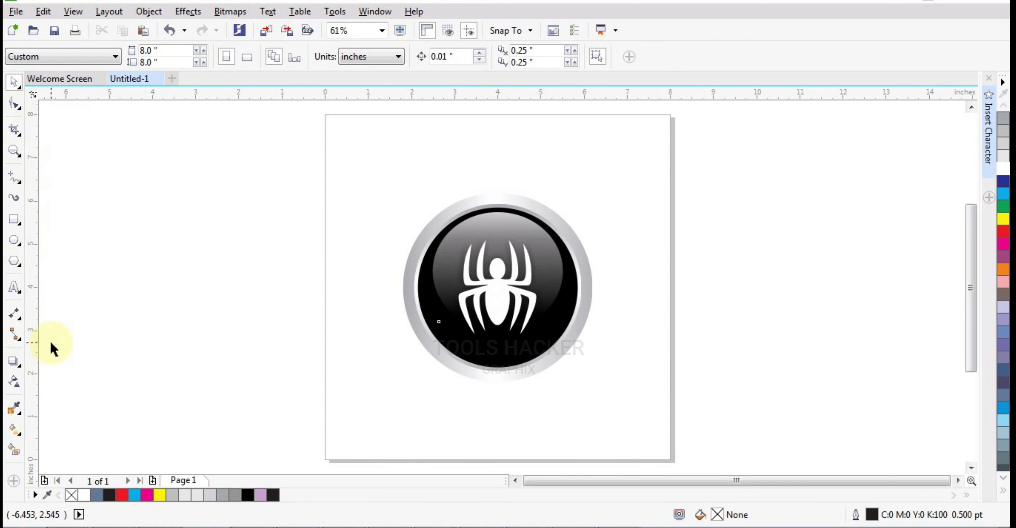
Add a page-sized rectangle with a linear grey gradient from dark top-left to light bottom-right
{"action": "double_click", "coordinate": [14, 223]}
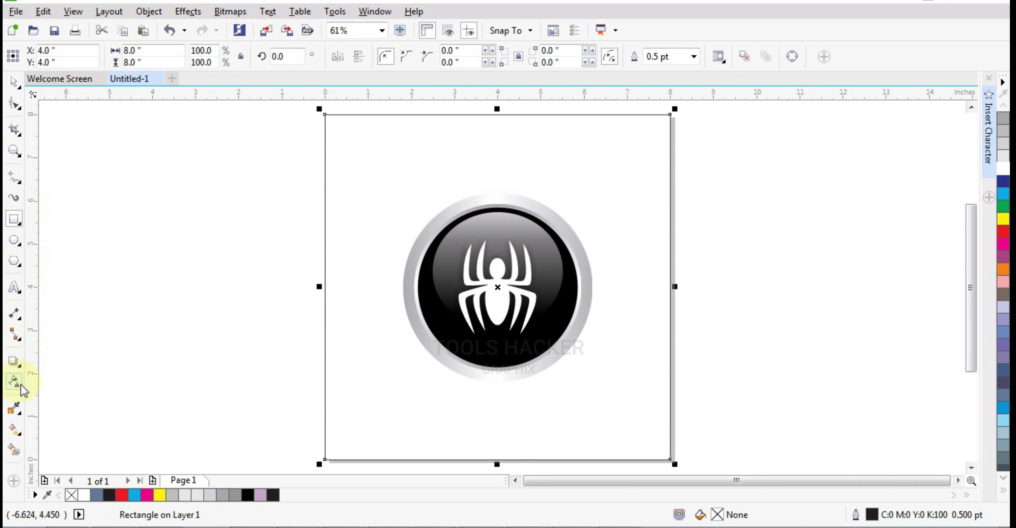
{"action": "left_click", "coordinate": [14, 430]}
{"action": "left_click", "coordinate": [54, 56]}
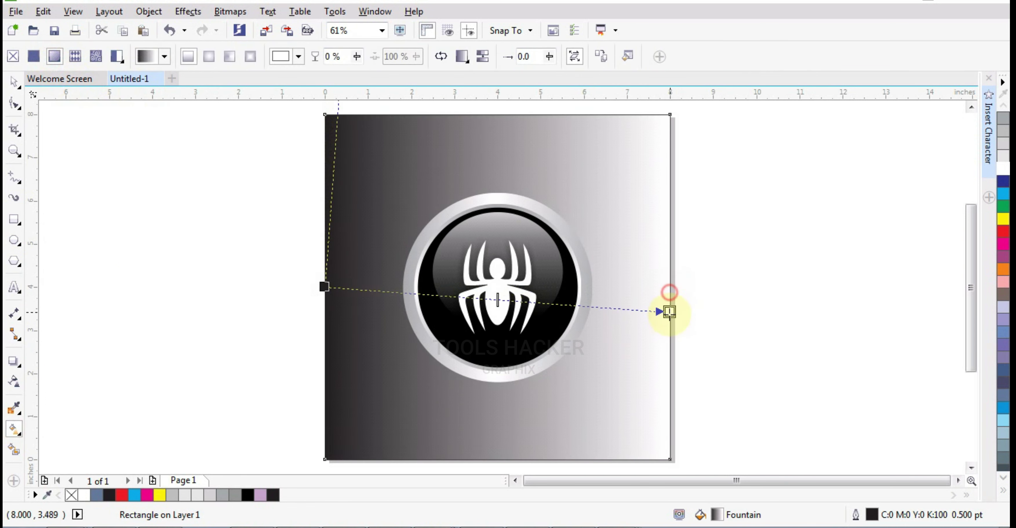
{"action": "left_click_drag", "start_coordinate": [670, 311], "coordinate": [653, 385]}
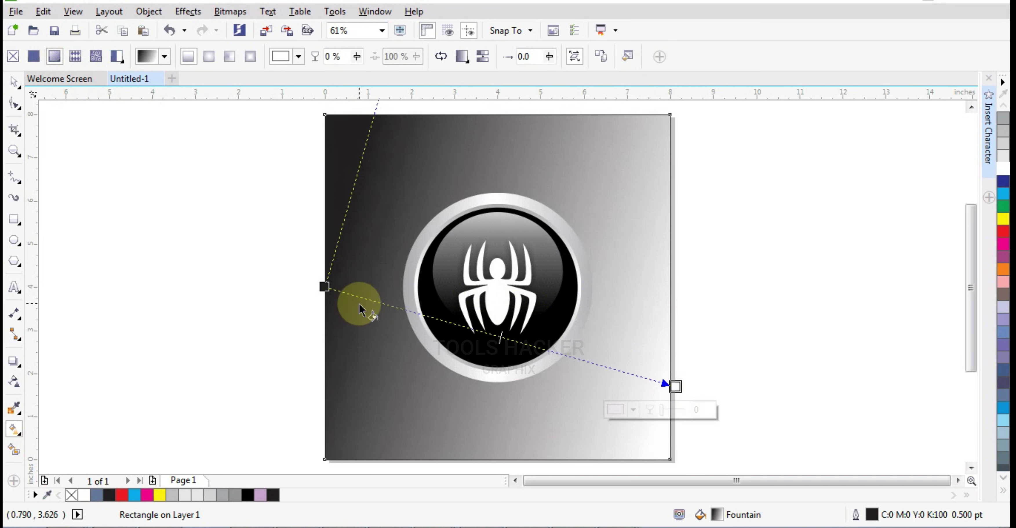
{"action": "left_click_drag", "start_coordinate": [324, 287], "coordinate": [253, 162]}
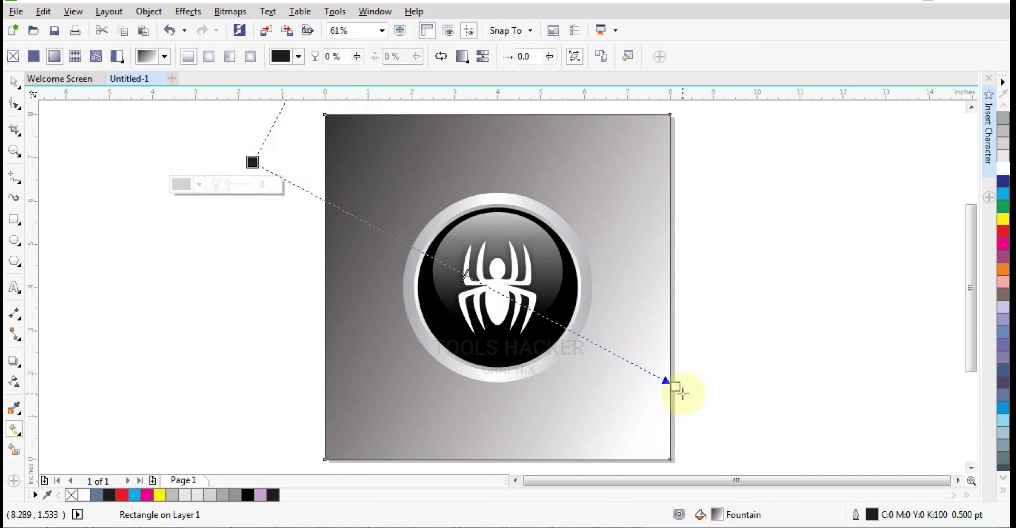
{"action": "mouse_move", "coordinate": [682, 393]}
{"action": "left_mouse_down"}
{"action": "mouse_move", "coordinate": [689, 438]}
{"action": "mouse_move", "coordinate": [727, 449]}
{"action": "left_mouse_up"}
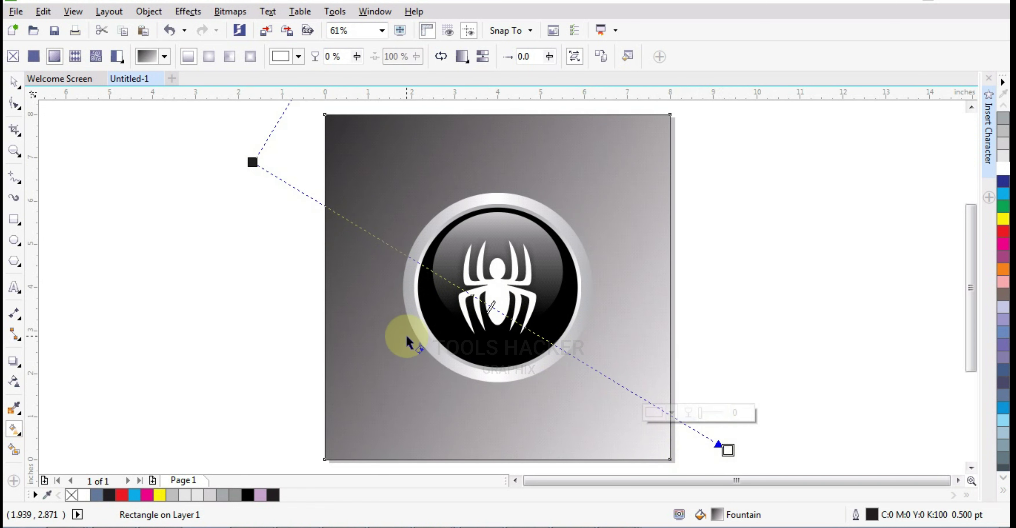
{"action": "left_click_drag", "start_coordinate": [253, 162], "coordinate": [219, 104]}
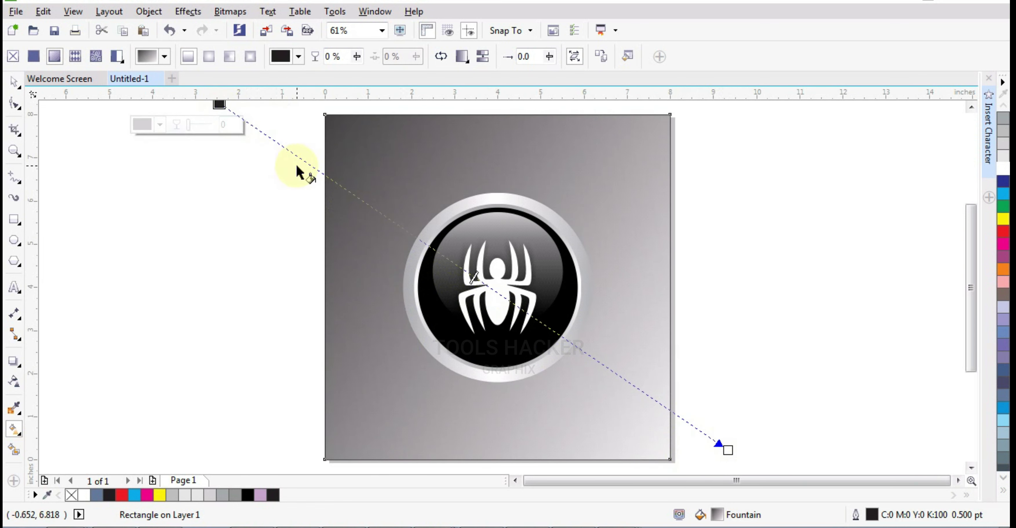
{"action": "left_click_drag", "start_coordinate": [727, 449], "coordinate": [773, 469]}
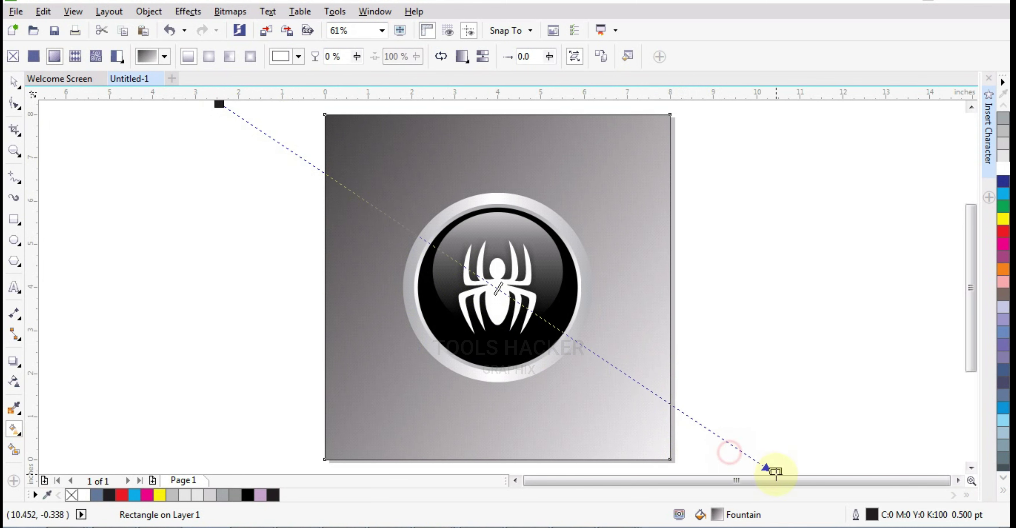
{"action": "left_click", "coordinate": [13, 81]}
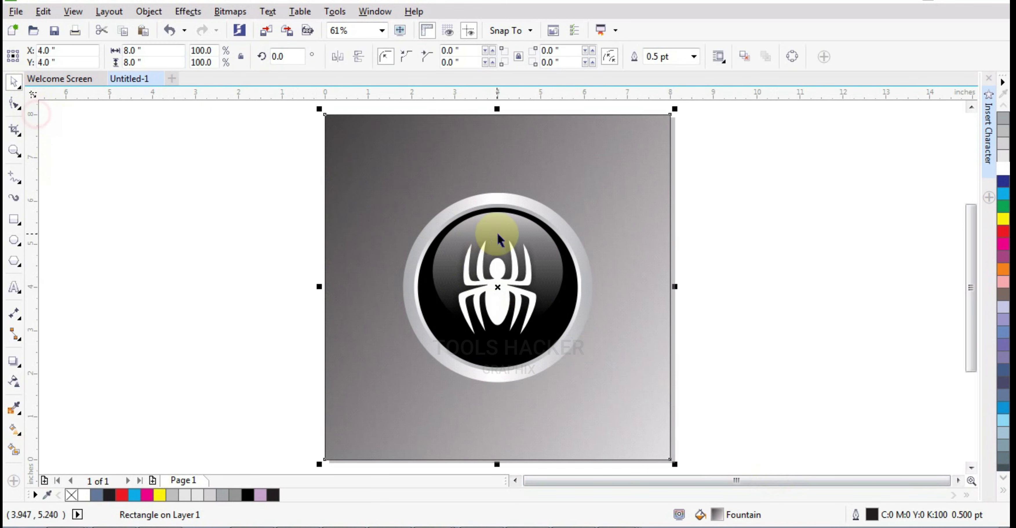
{"action": "left_click", "coordinate": [745, 231]}
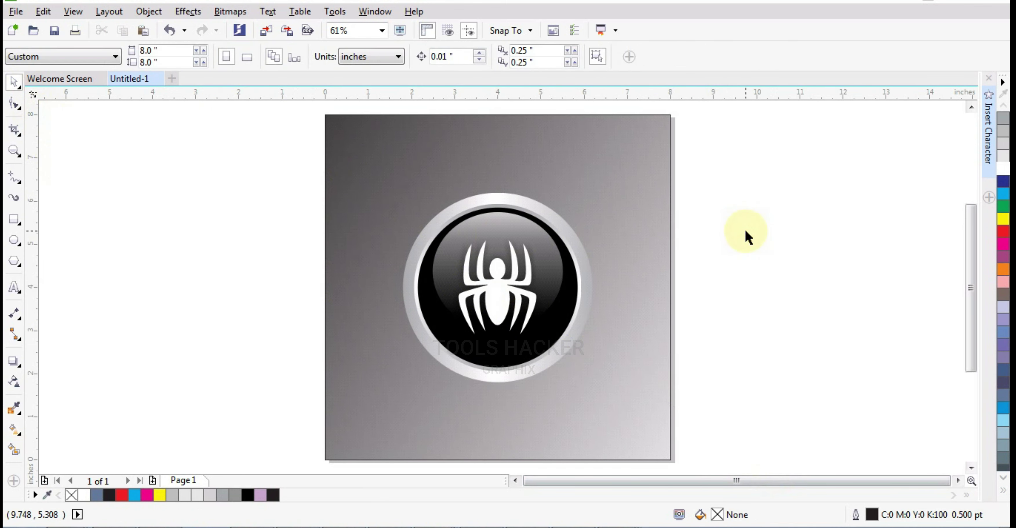
Give the metallic ring a drop shadow (opacity 50, feather 15) onto the grey background
{"action": "left_click", "coordinate": [478, 203]}
{"action": "left_click", "coordinate": [16, 361]}
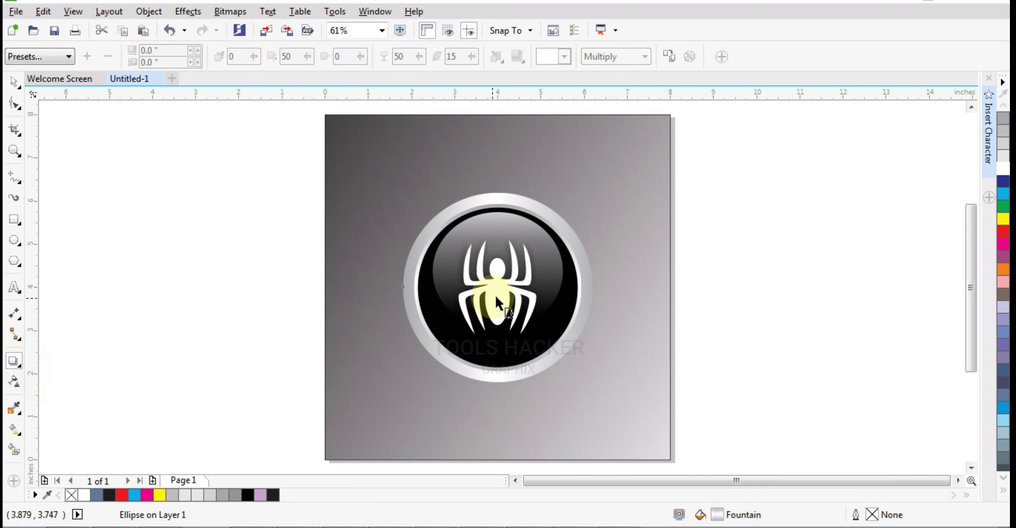
{"action": "left_click_drag", "start_coordinate": [496, 295], "coordinate": [536, 287]}
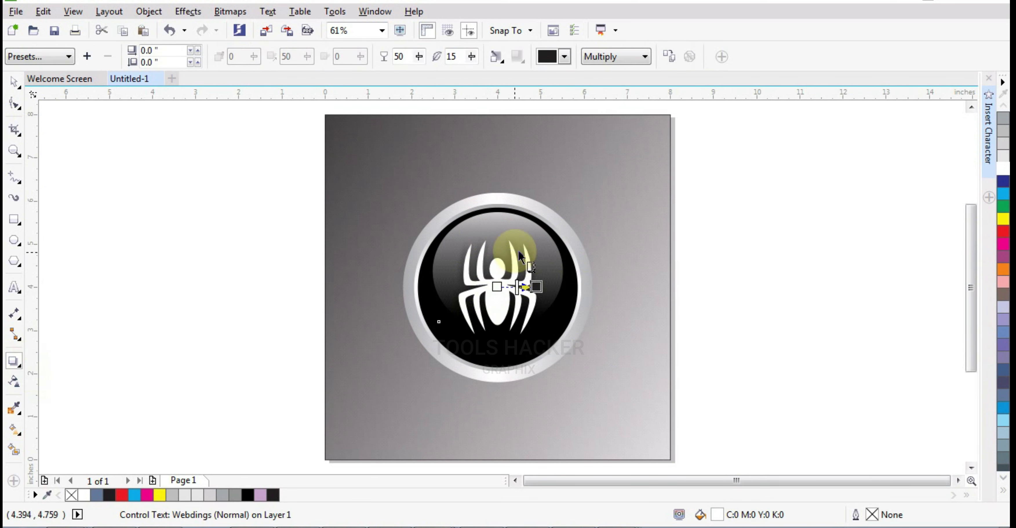
{"action": "left_click", "coordinate": [544, 211]}
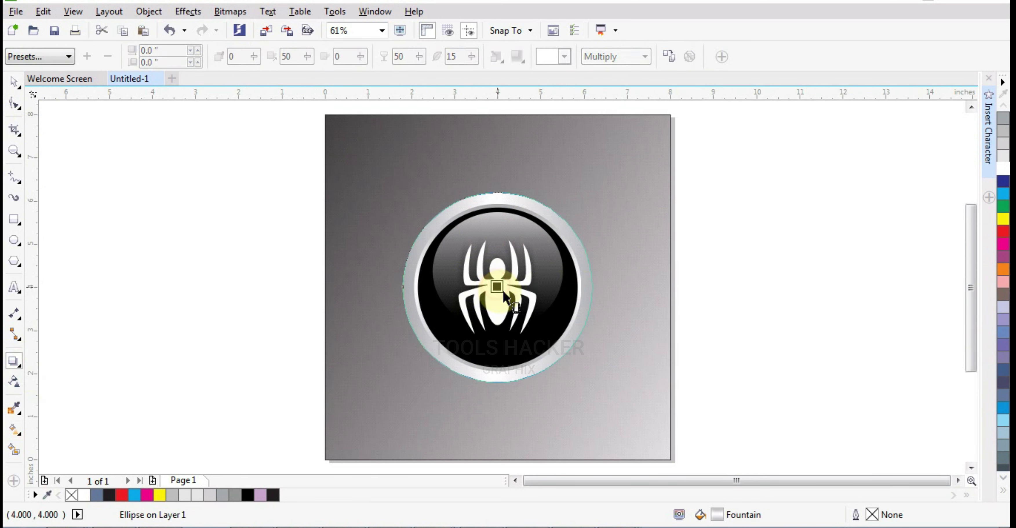
{"action": "left_click_drag", "start_coordinate": [503, 295], "coordinate": [503, 297]}
Deselect everything and preview the finished button full-screen with F9
{"action": "left_click", "coordinate": [13, 82]}
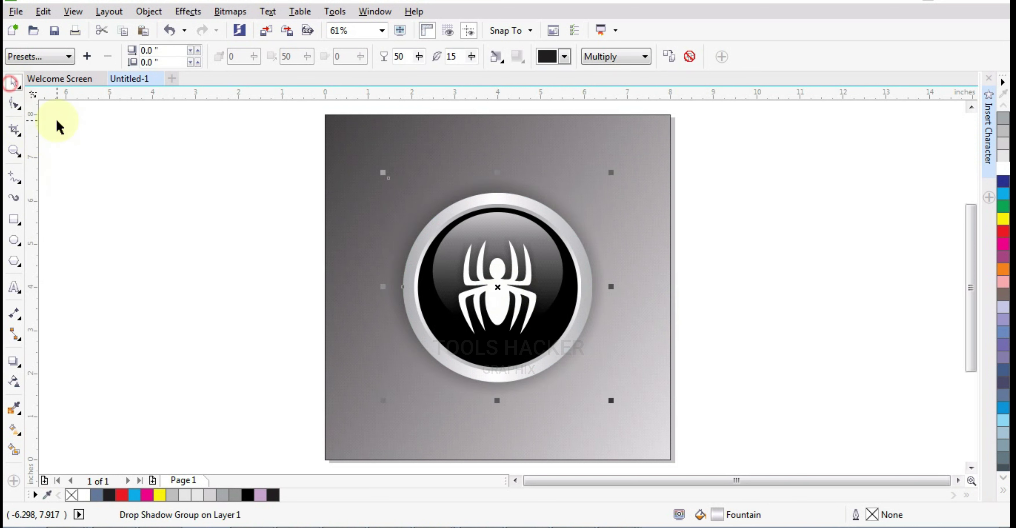
{"action": "left_click", "coordinate": [61, 127]}
{"action": "key", "text": "F9"}
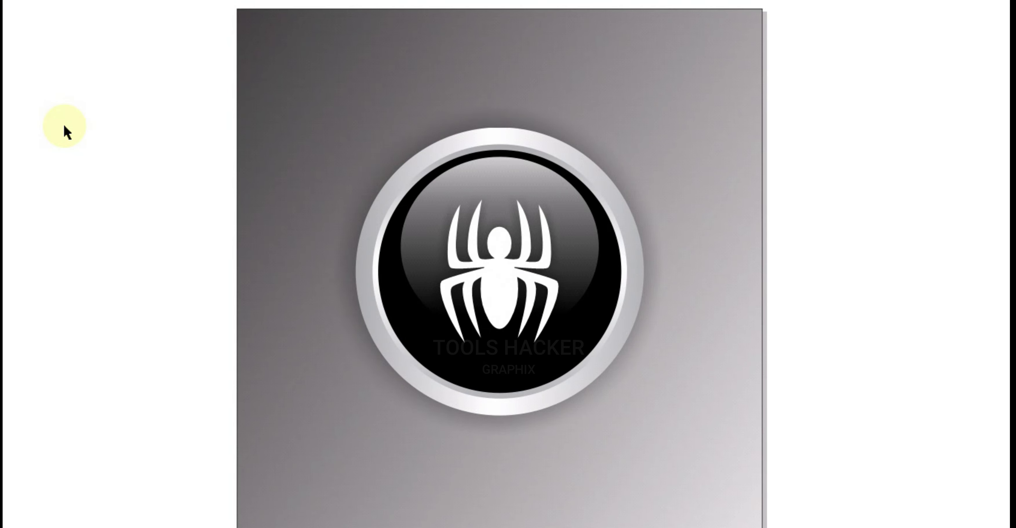